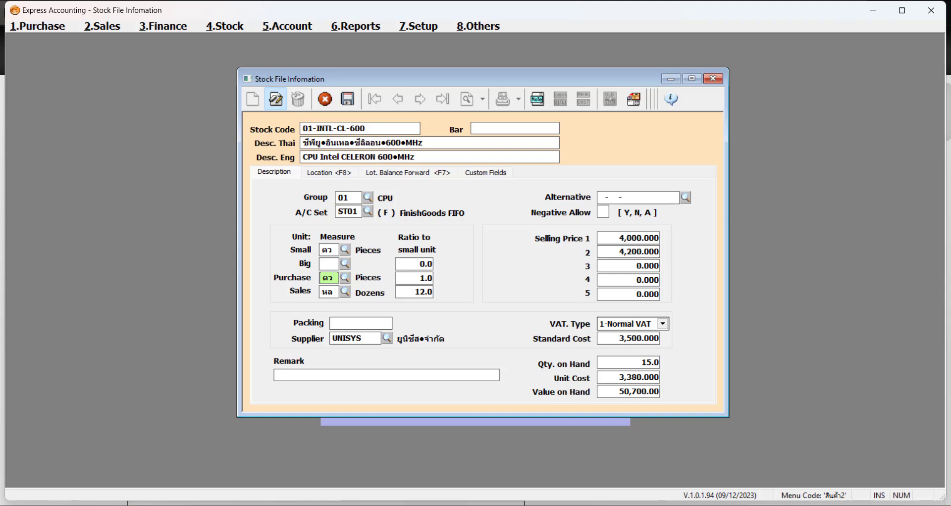
Review the small, purchase and sales units and their ratios for stock item 01-INTL-CL-600, leaving edit mode without changes
left_click(333, 292)
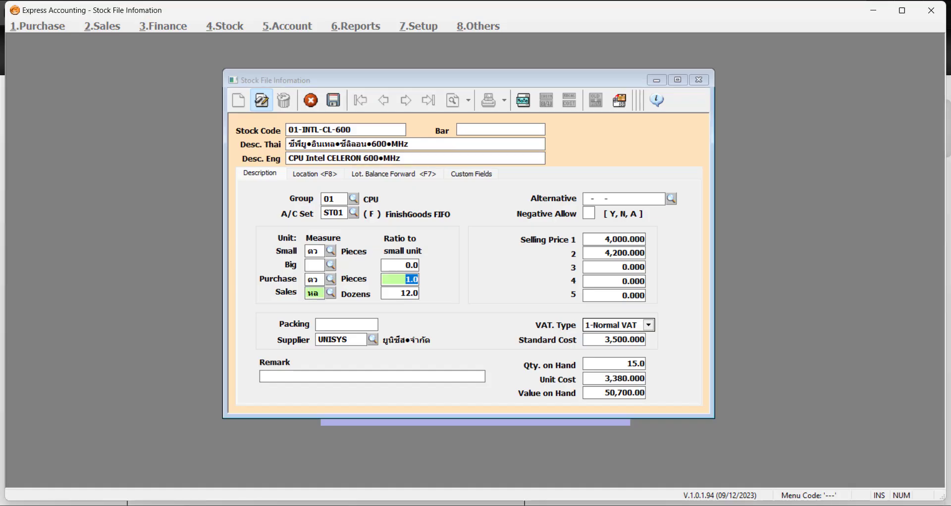
key("Return")
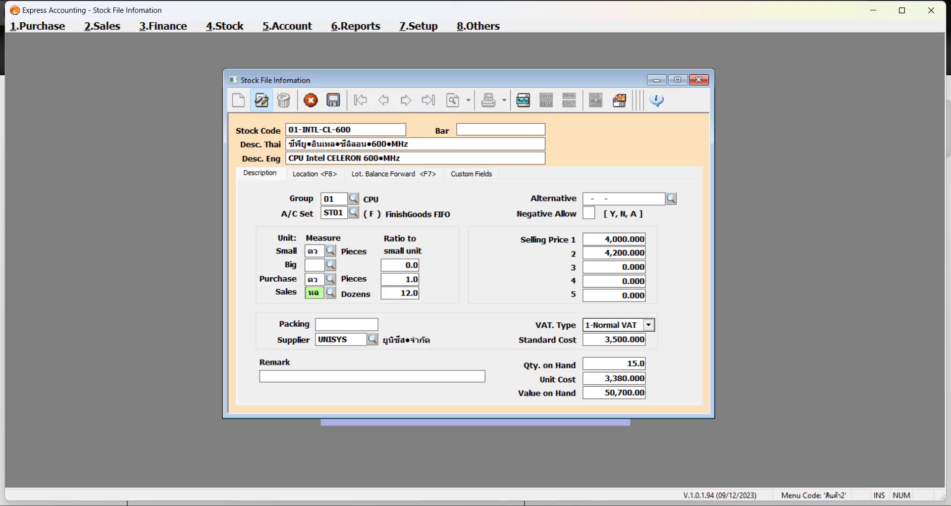
left_click(314, 251)
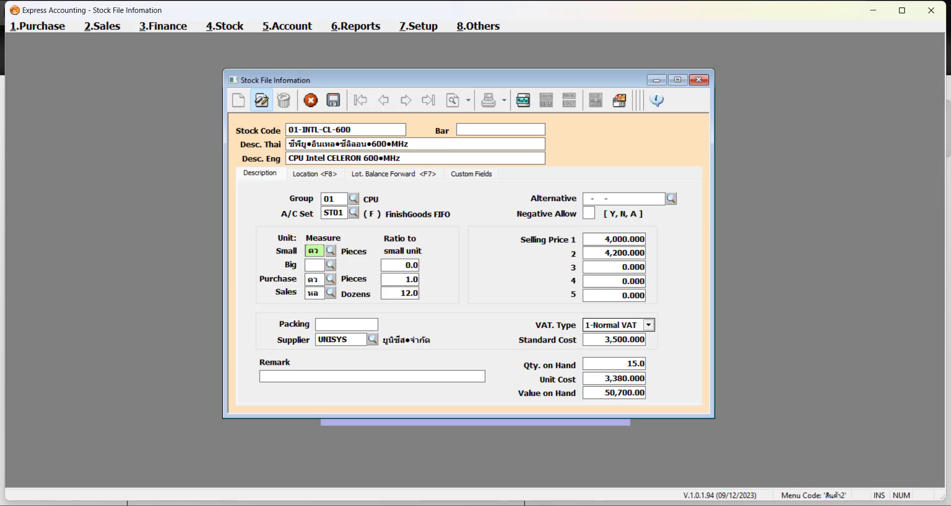
left_click(400, 293)
left_click(419, 281)
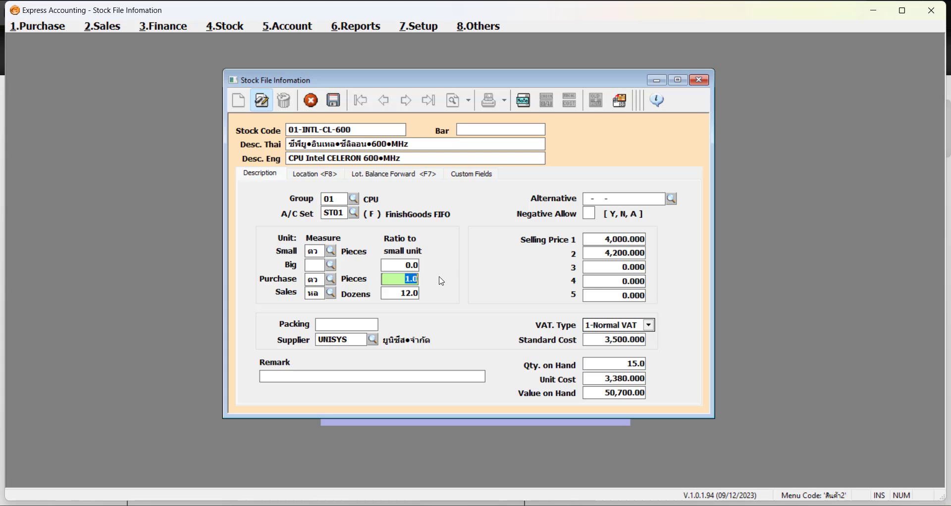
left_click(312, 102)
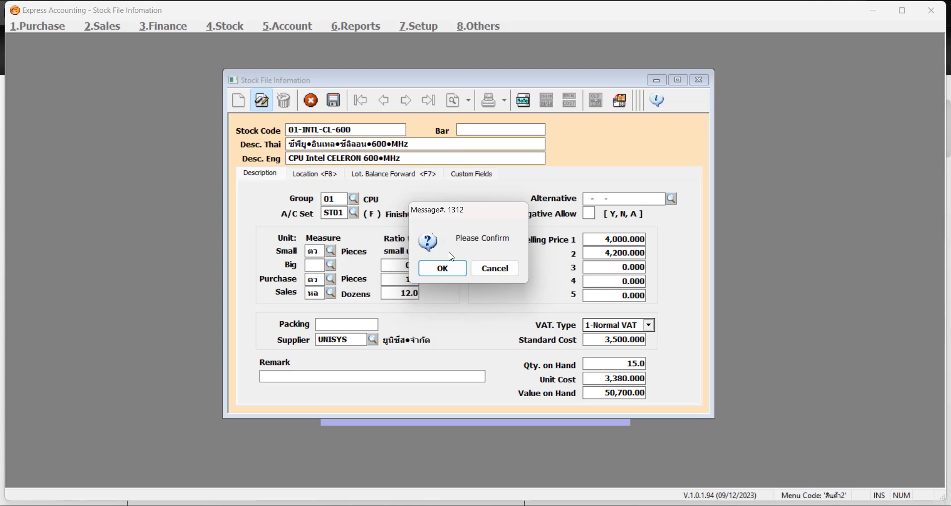
left_click(443, 268)
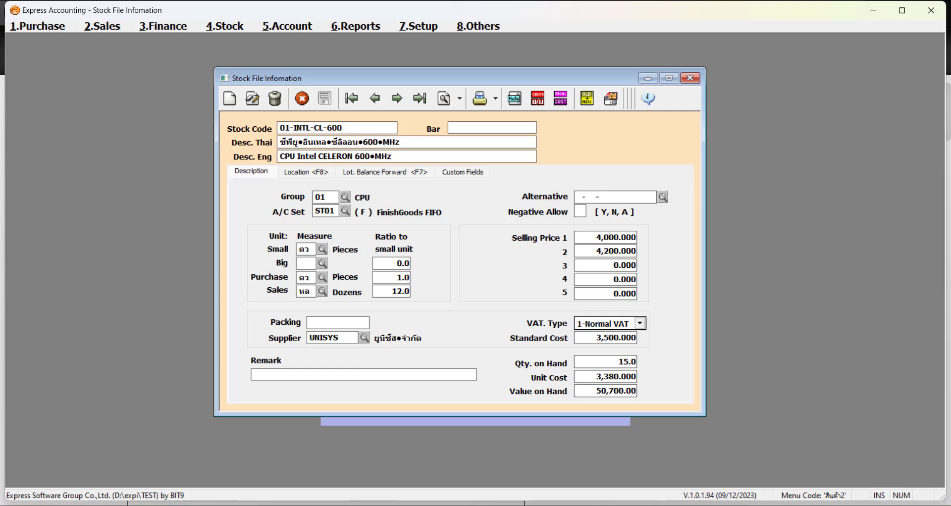
Step through the selling price levels of stock item 01-INTL-CL-600 in edit mode, then cancel the edit
left_click(252, 98)
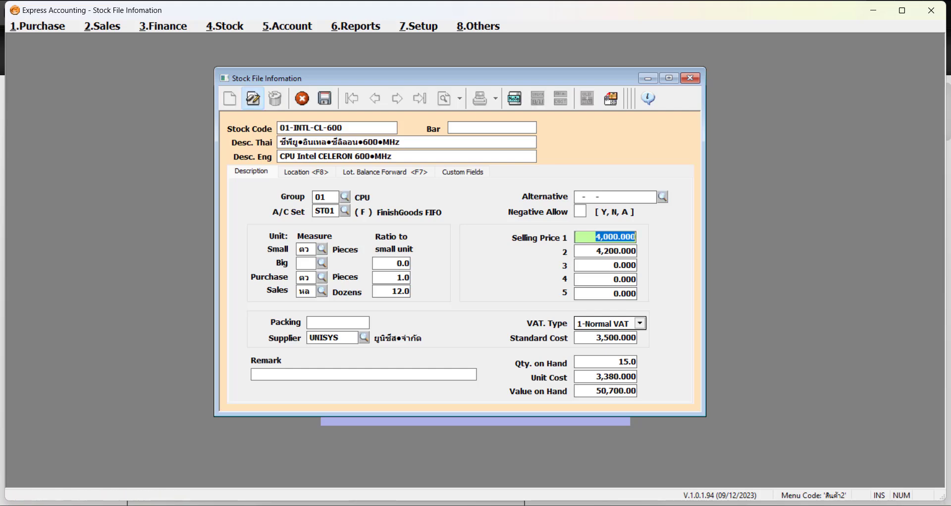
left_click(607, 251)
key("Return")
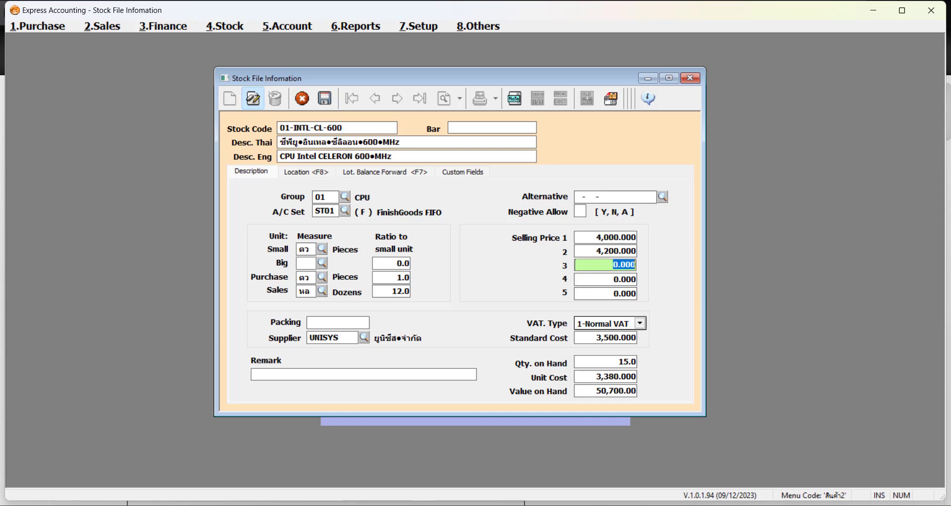
key("Return")
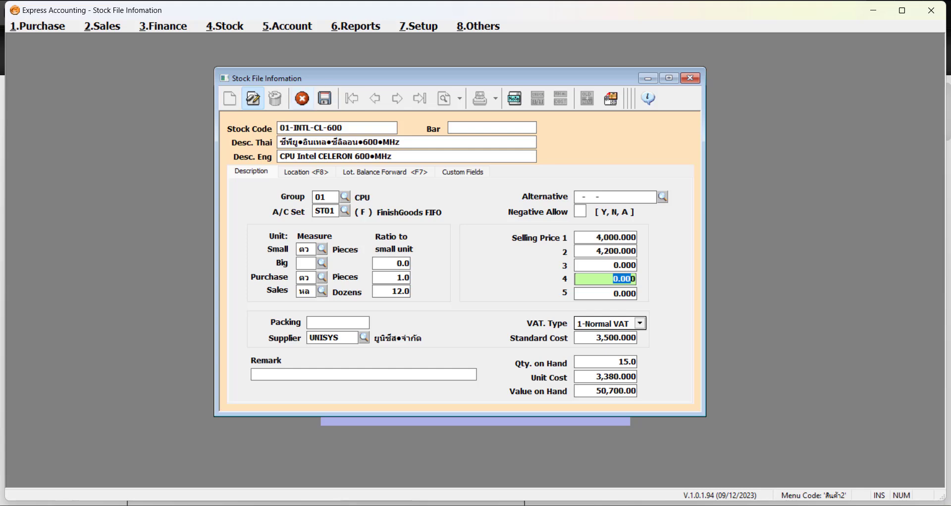
left_click(302, 98)
left_click(434, 266)
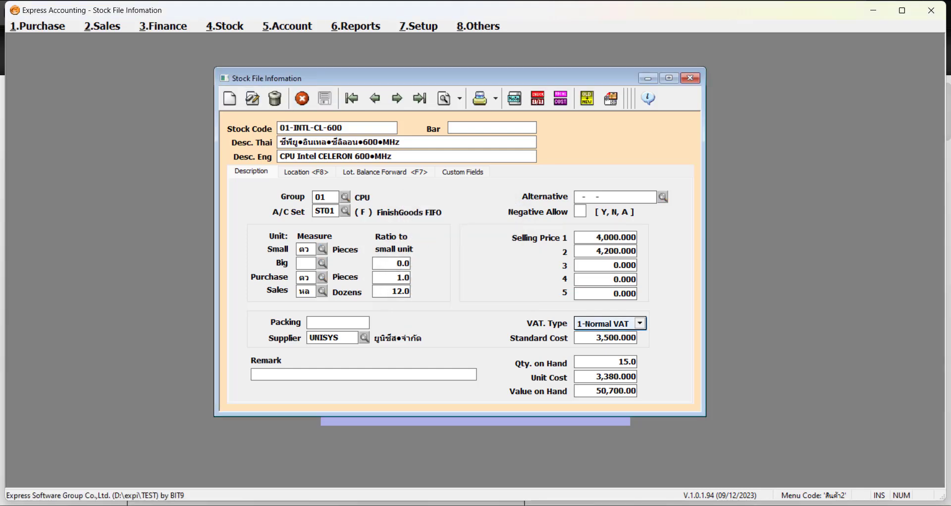
Check the available VAT type options for the stock item without changing the selection, and close the stock file
left_click(640, 323)
left_click(640, 324)
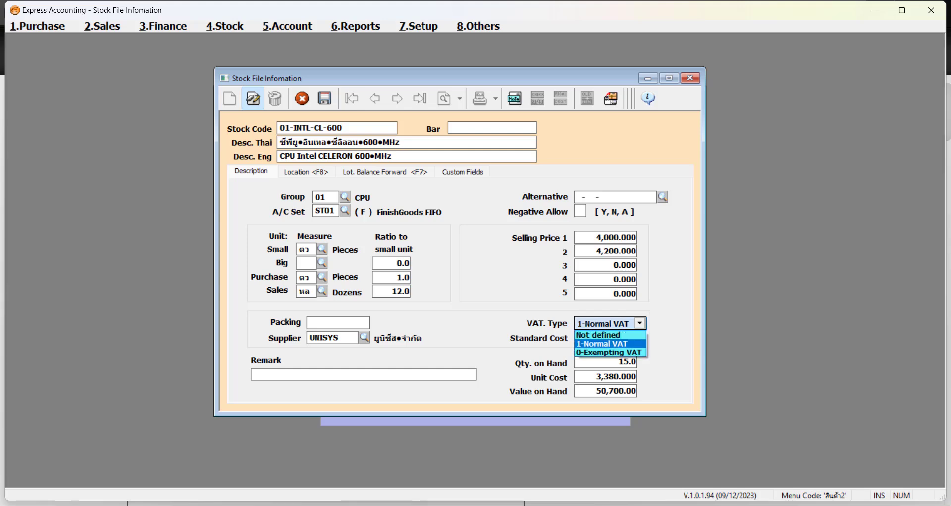
key("Down")
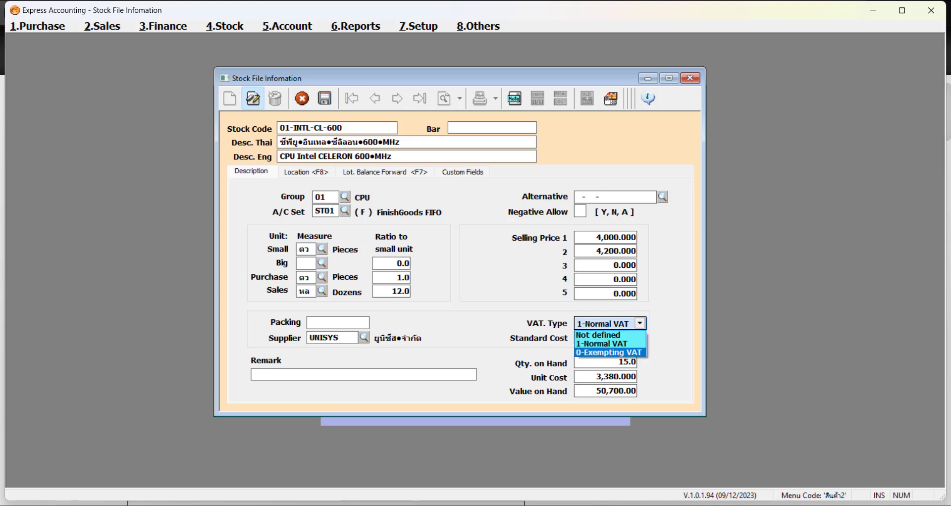
key("Escape")
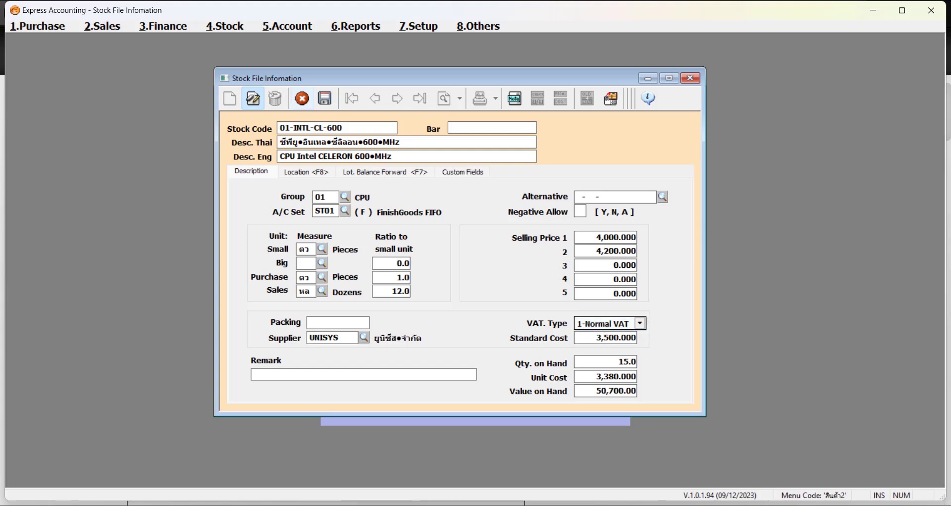
key("Escape")
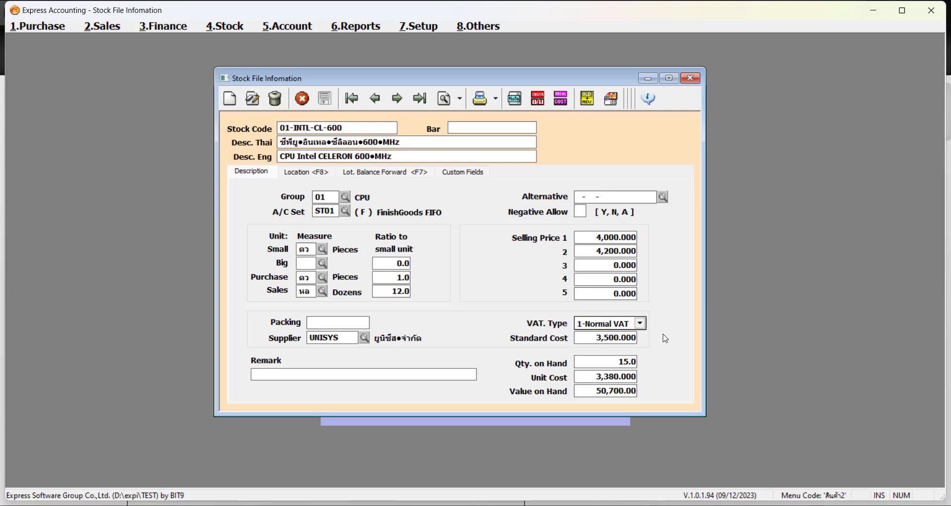
left_click(691, 78)
Open the Supplier File, inspect the general ledger account choices and balance section for supplier DIGITAL, and close it unchanged
key("alt")
key("Down")
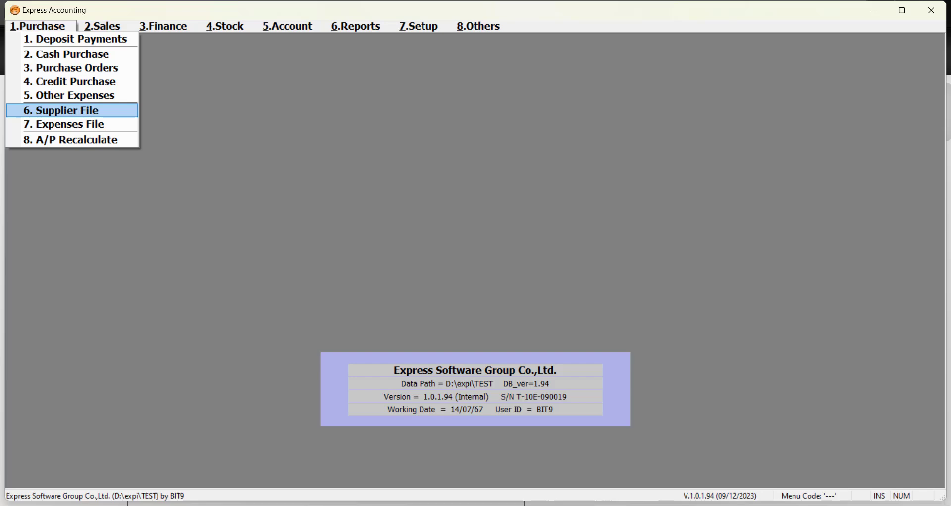
key("Return")
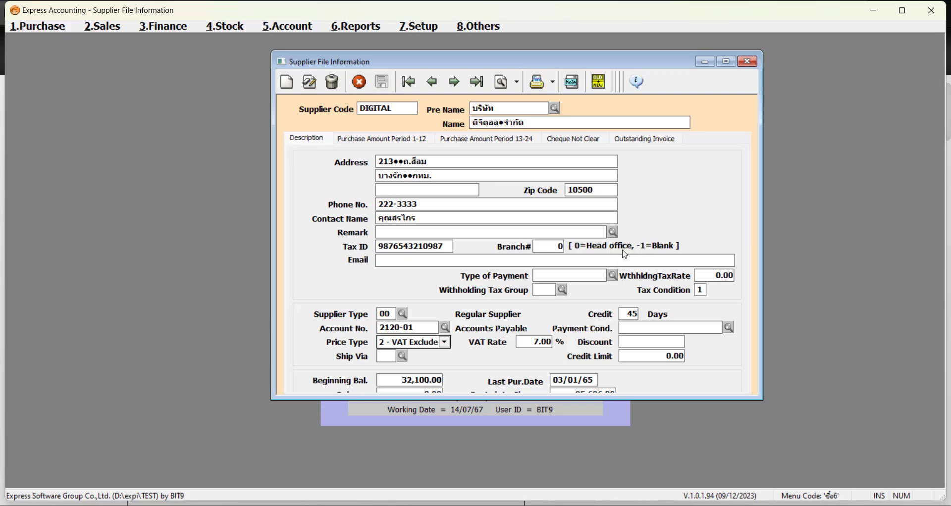
left_click(420, 330)
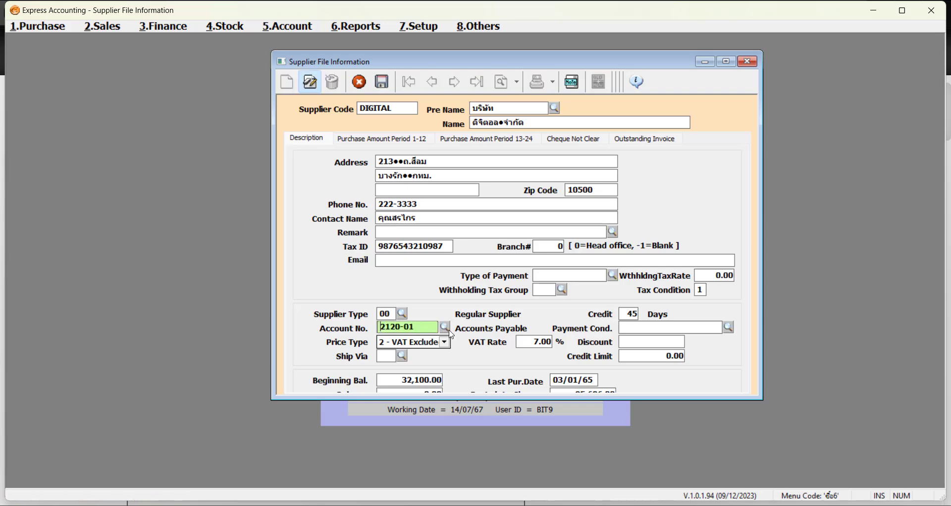
left_click(447, 331)
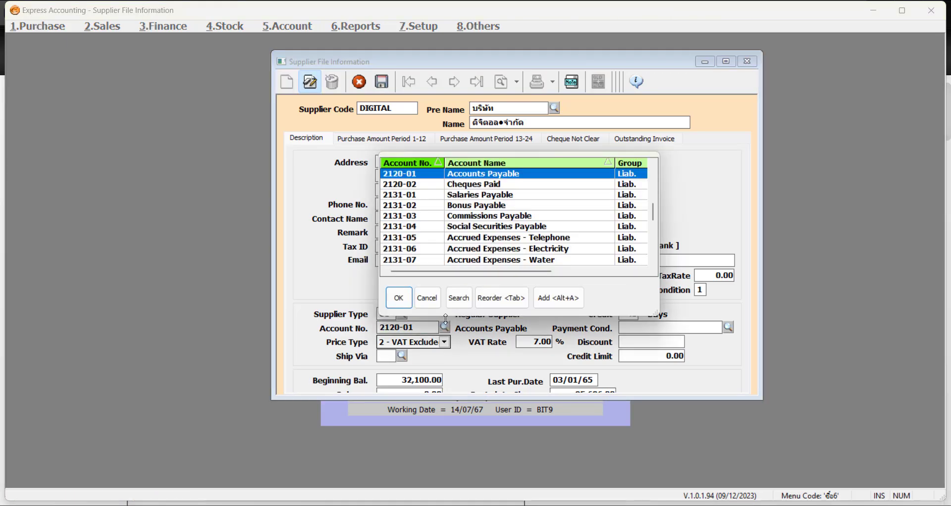
key("Escape")
key("Escape")
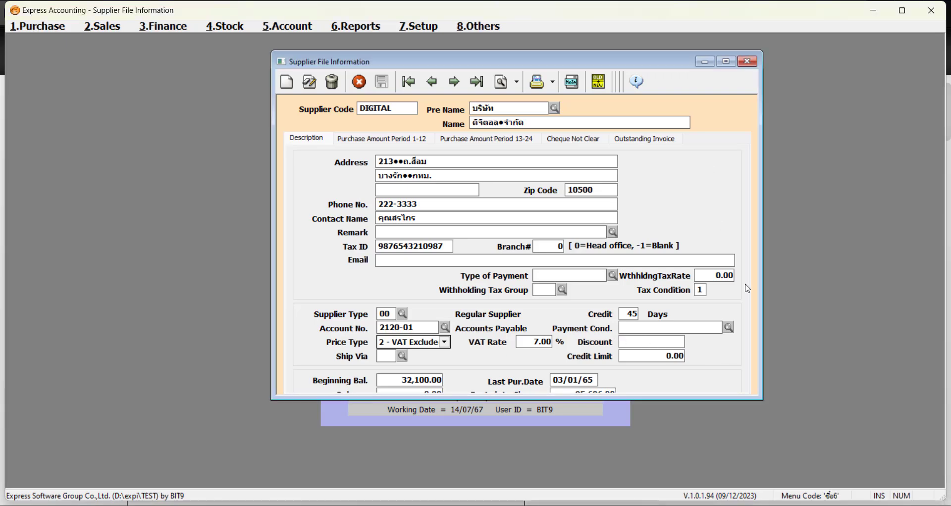
left_click_drag(711, 400, 710, 425)
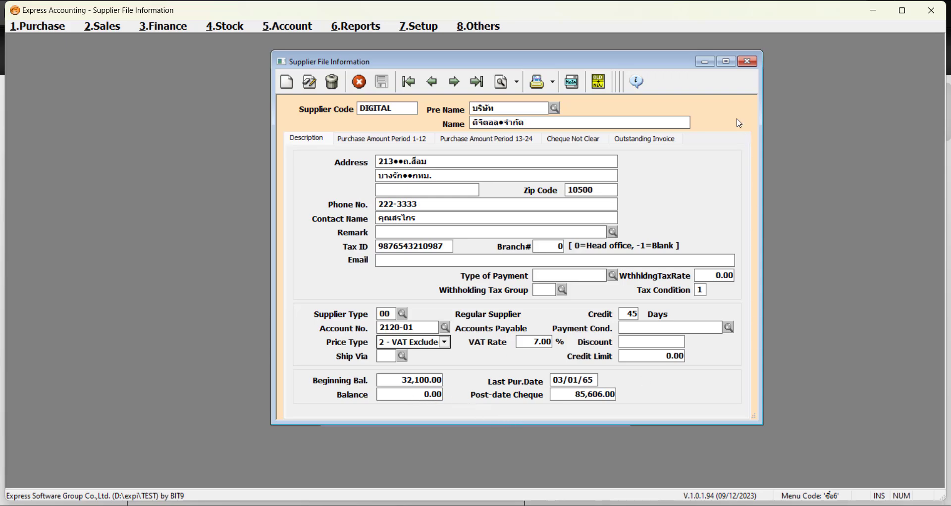
left_click(747, 61)
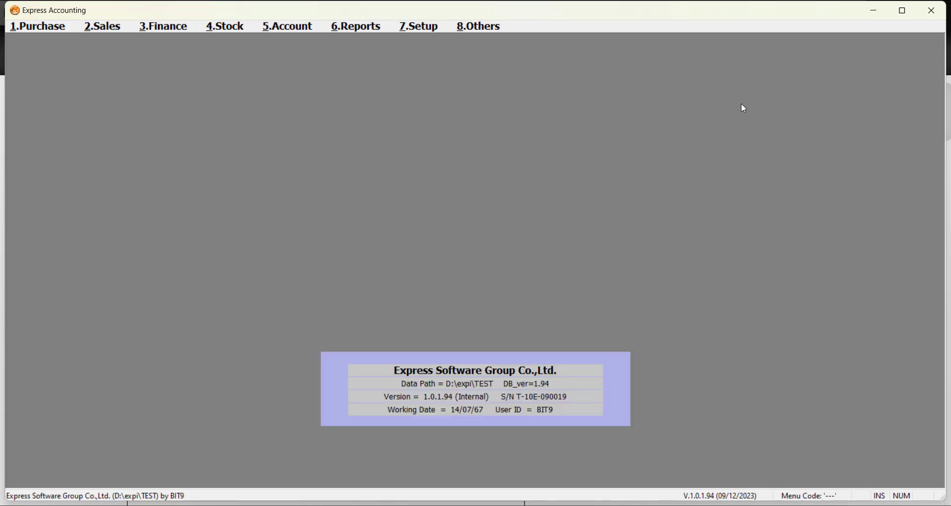
Open the Customer File and view the account list for the customer's receivable account, cancelling the edit
left_click(96, 31)
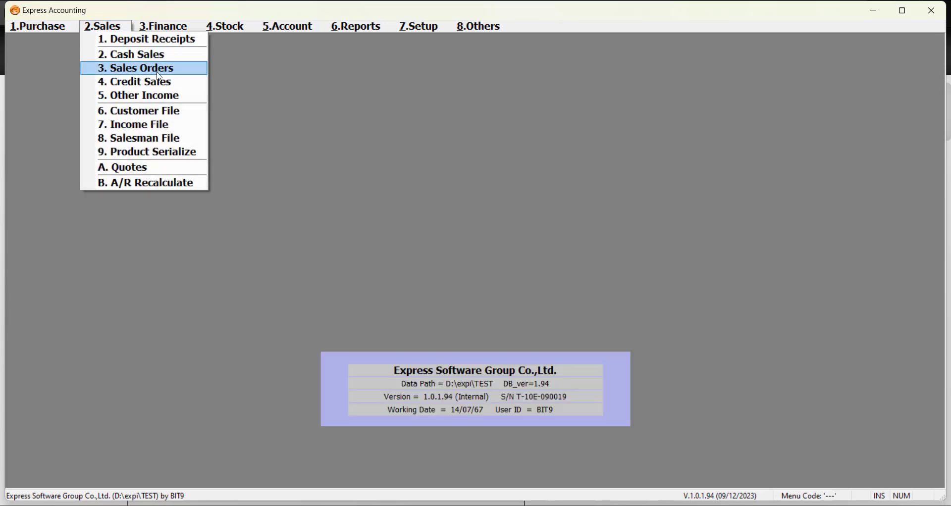
left_click(195, 119)
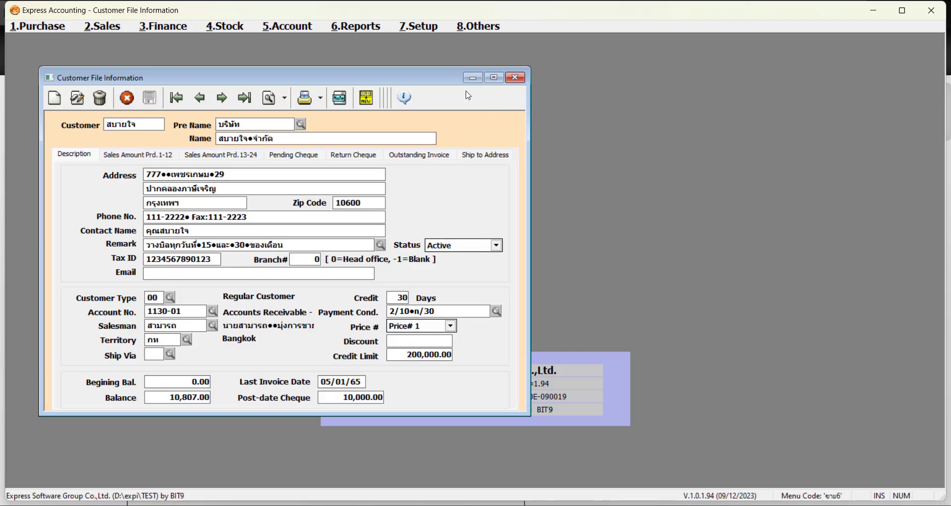
left_click_drag(435, 75, 711, 70)
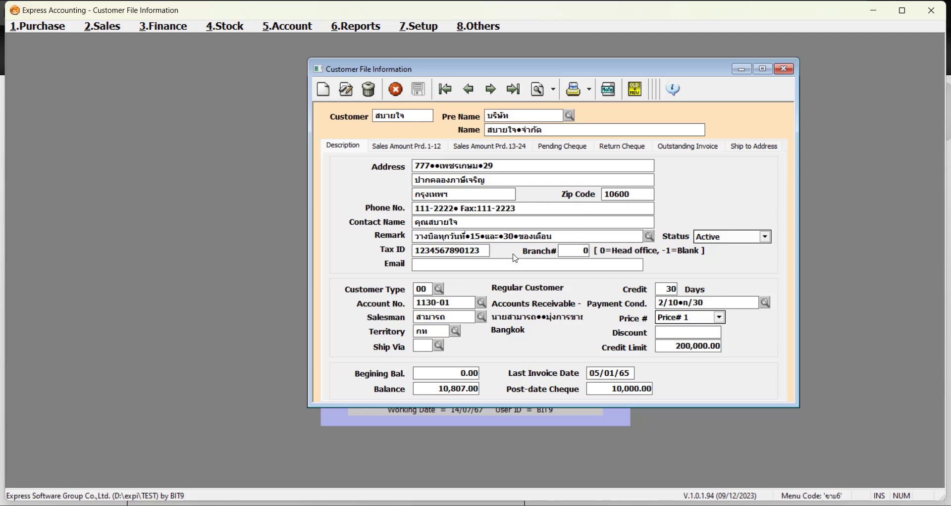
left_click(469, 304)
left_click(479, 304)
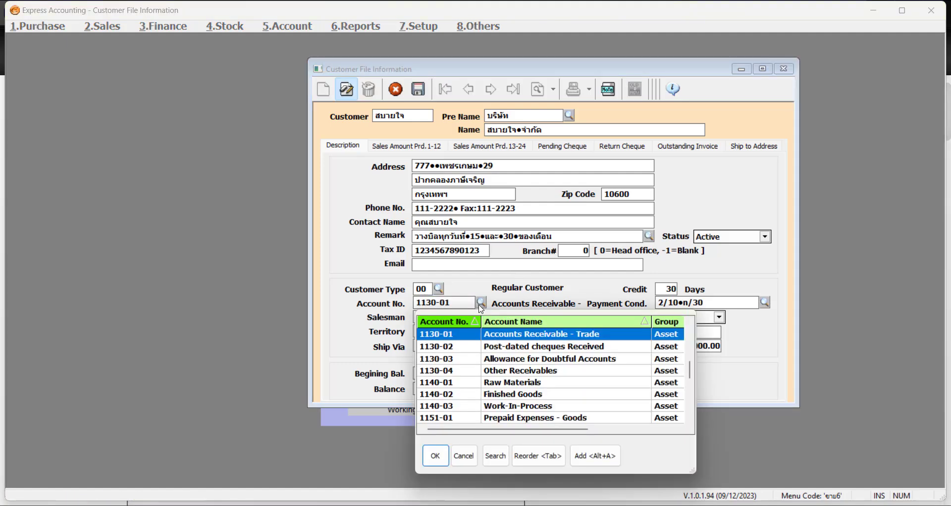
key("Return")
key("Escape")
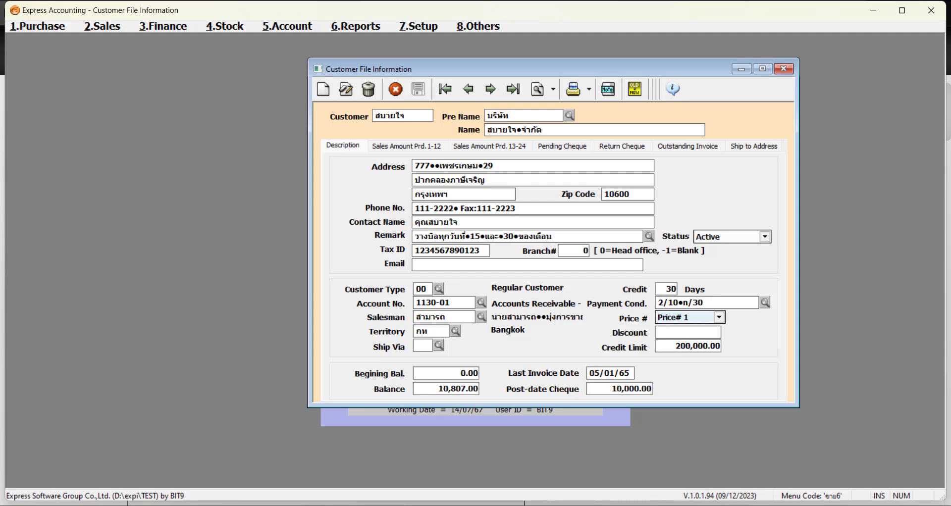
View the customer's price level options without changing the selection, enlarge the record window, and close the Customer File
left_click(720, 318)
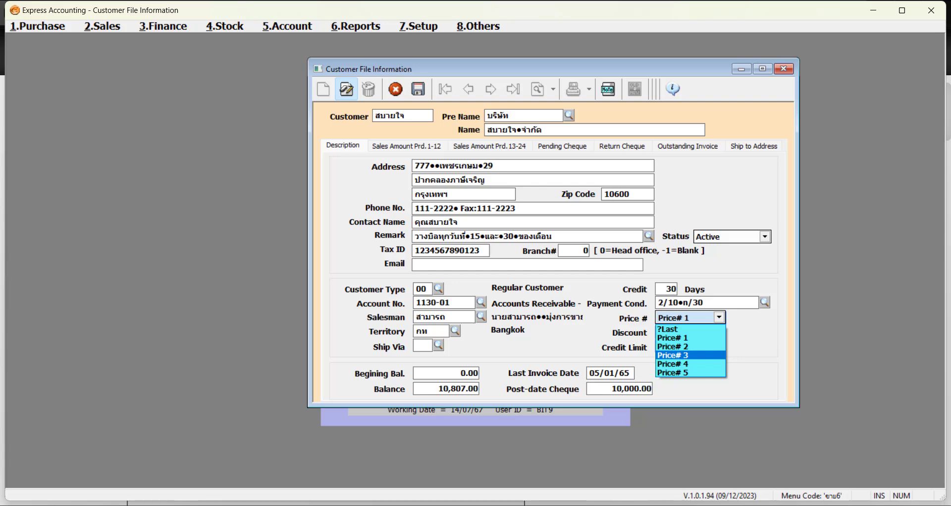
key("Escape")
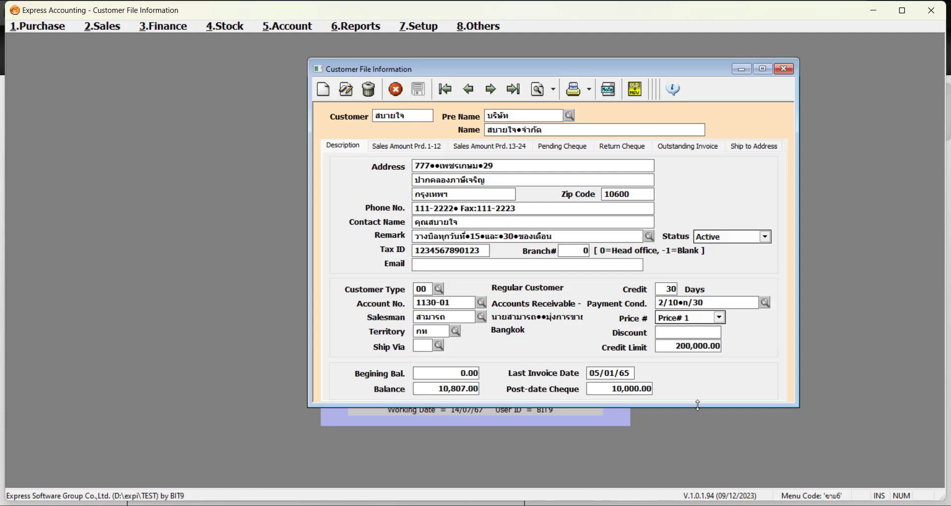
left_click_drag(698, 406, 692, 438)
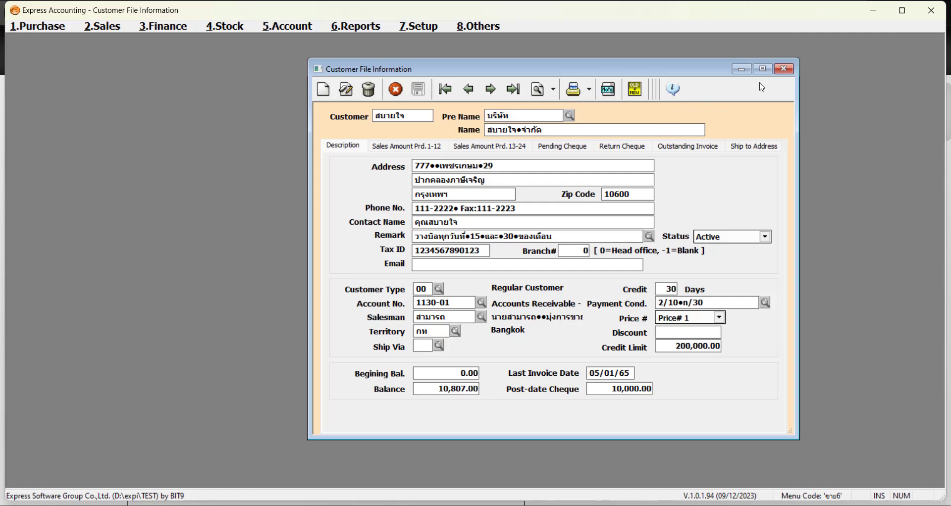
left_click(784, 69)
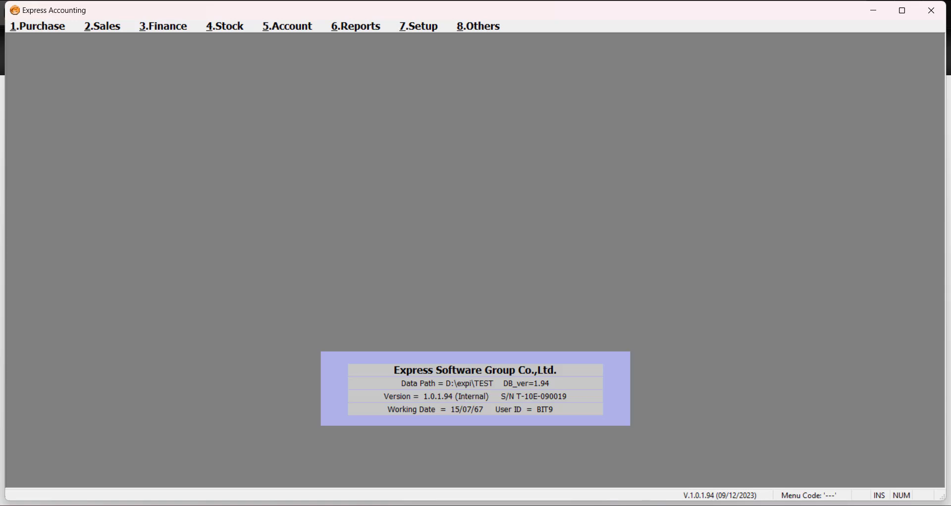
Open Credit Purchase and start a new RR document, leaving the department blank
left_click(18, 31)
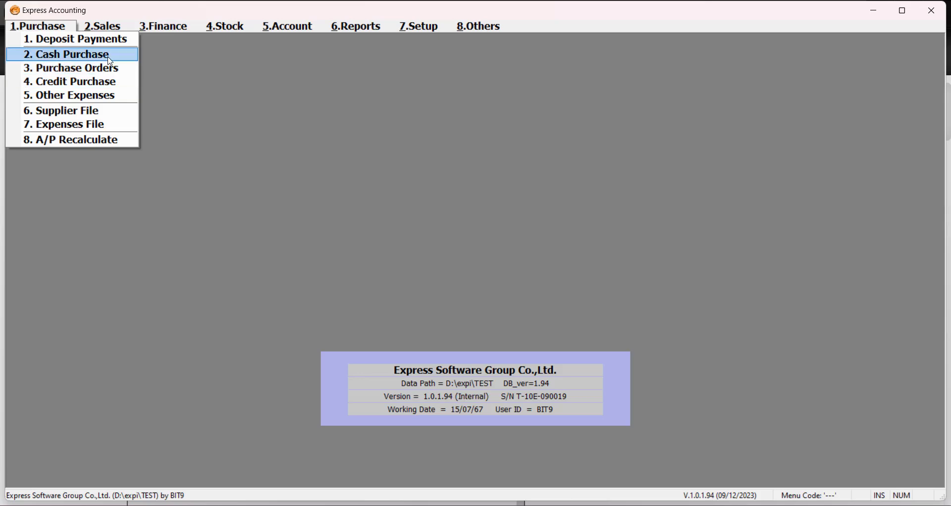
left_click(127, 90)
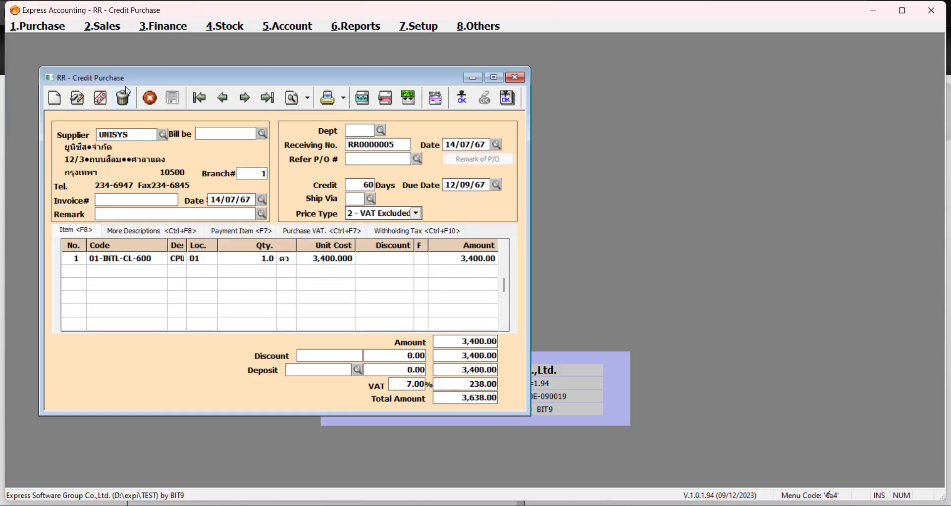
left_click_drag(415, 82, 739, 71)
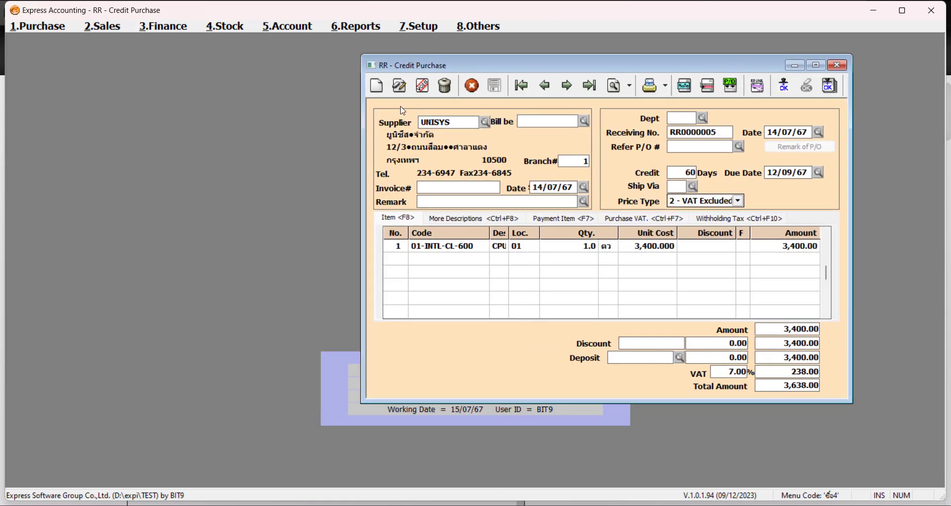
left_click(377, 87)
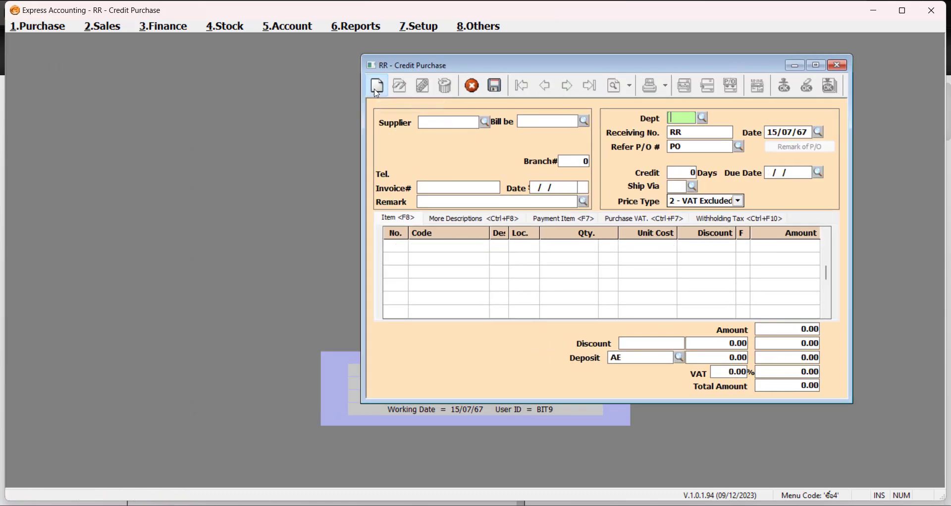
key("Return")
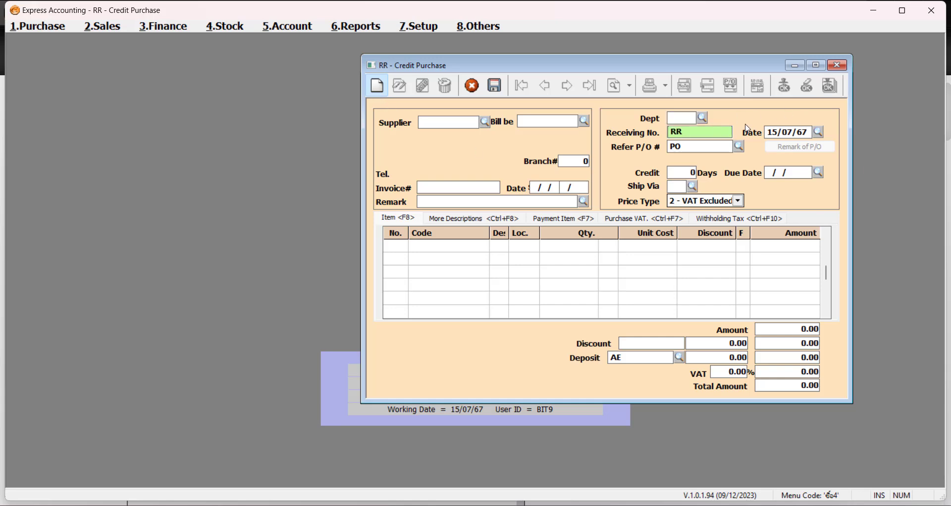
Accept automatic document numbering and the date 15/07/67, and select UNISYS as the supplier
key("Return")
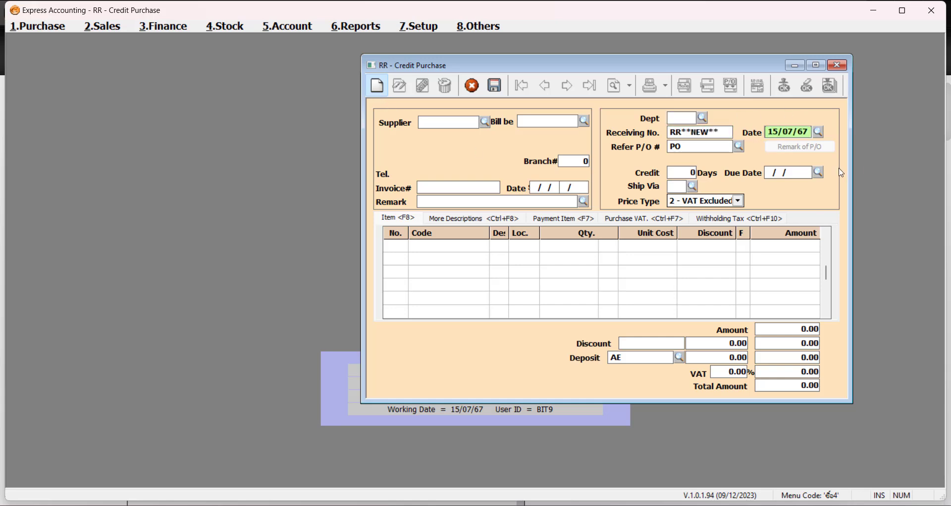
key("Return")
key("Return")
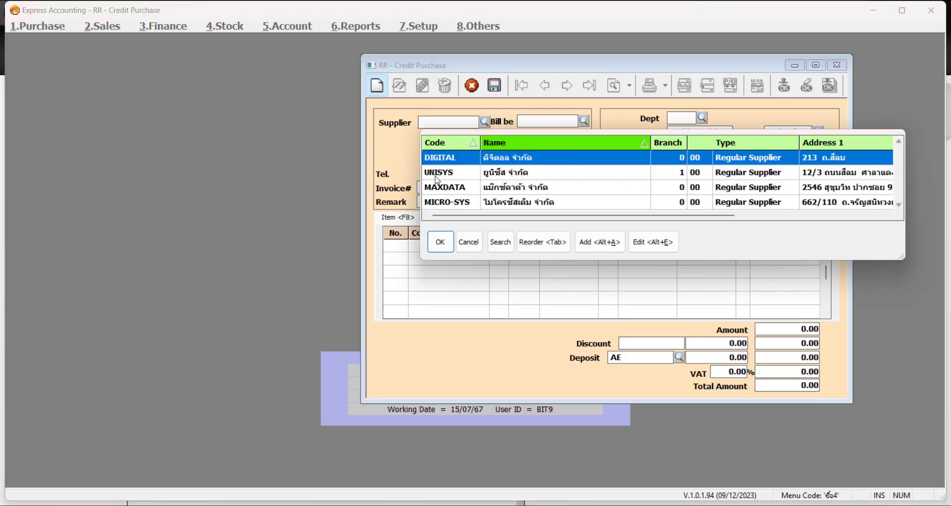
left_click(443, 173)
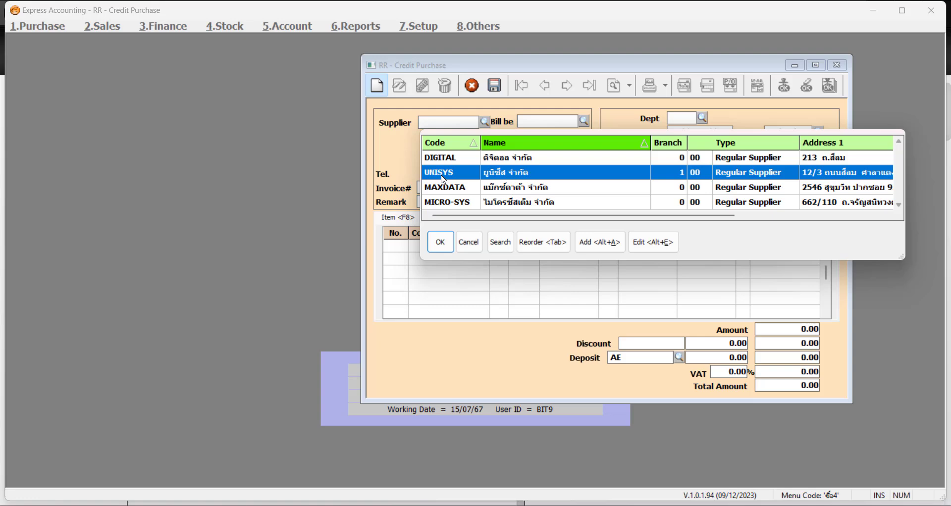
left_click(441, 241)
Accept the supplier's default header details, including 60 credit days, leaving the invoice, remark and purchase order reference unfilled
key("Return")
key("Return")
key("Return")
key("Return")
key("Return")
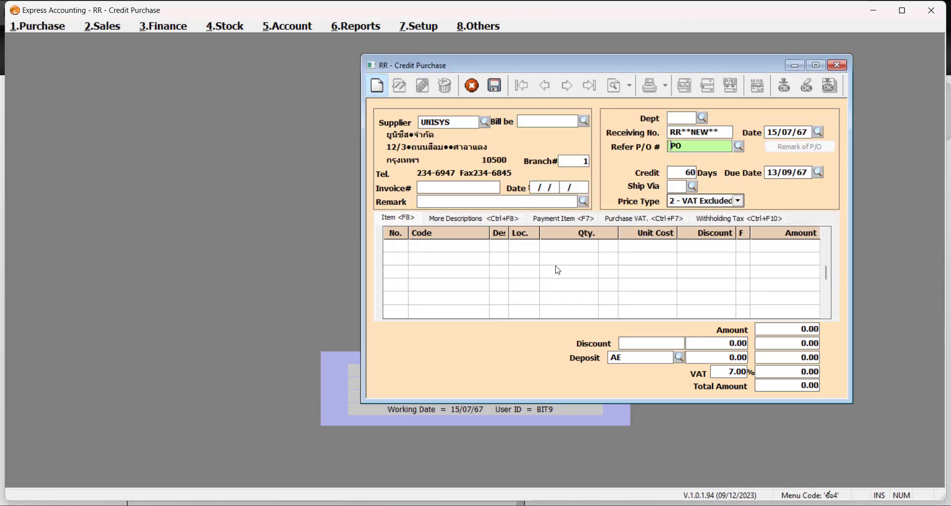
key("Return")
key("Return")
key("Return")
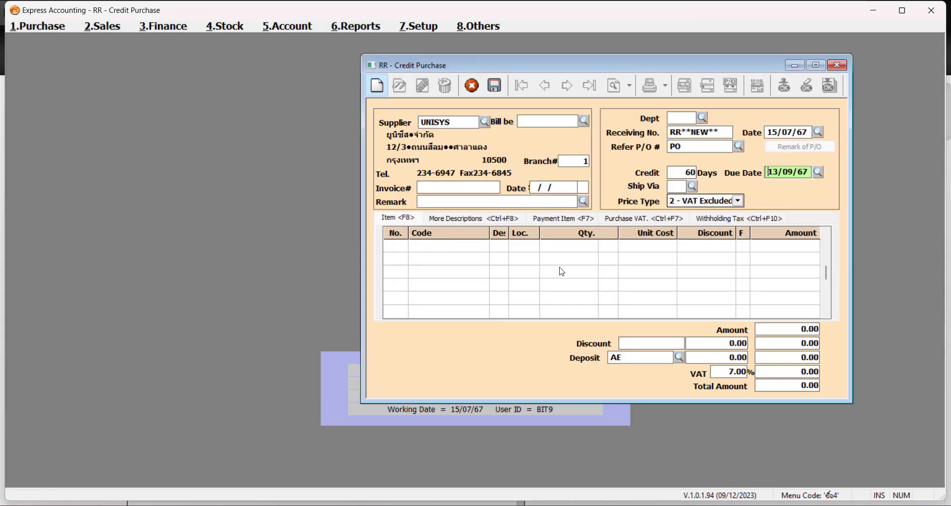
Review the price type choices, keep 2 - VAT Excluded, and proceed to item entry without a discount or deposit
left_click(728, 203)
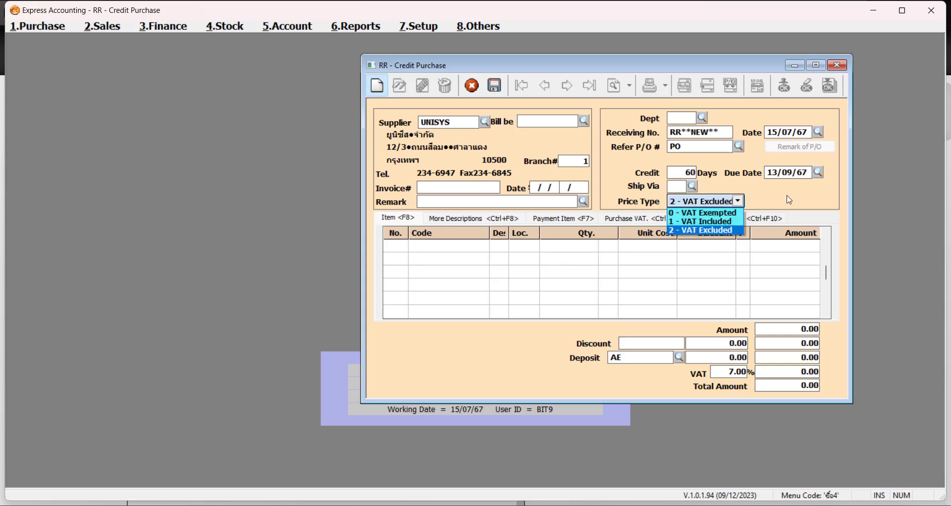
key("Return")
key("Return")
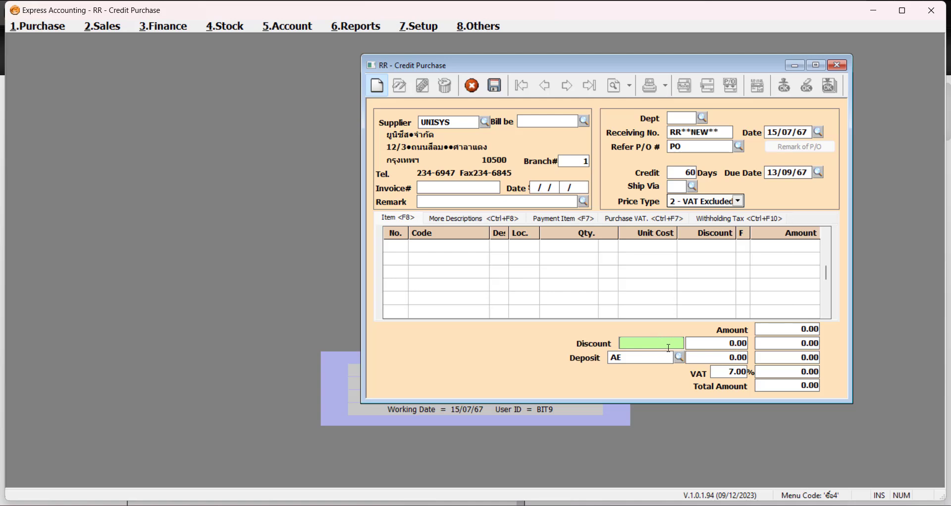
key("Return")
key("Return")
key("Return")
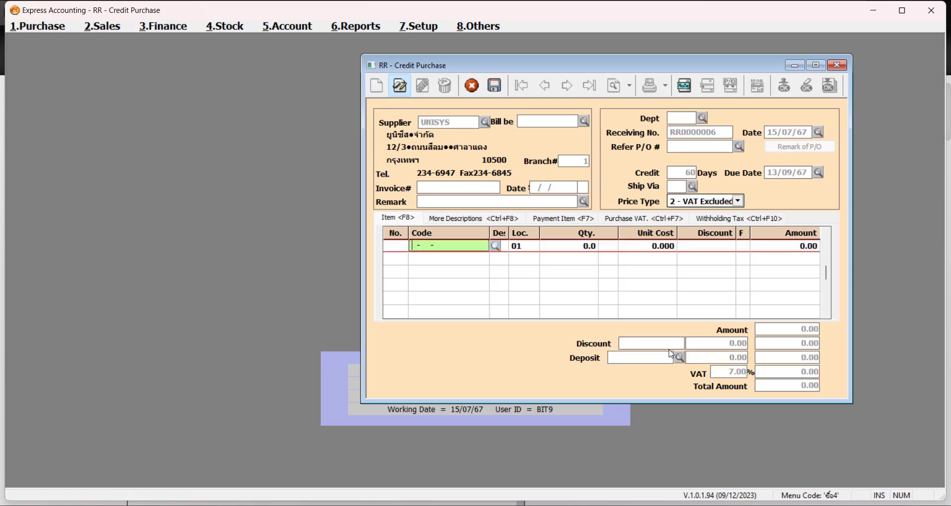
Add item 01-INTL-CL-600 with quantity 1, the default unit and cost and no discount, and end item entry
key("Return")
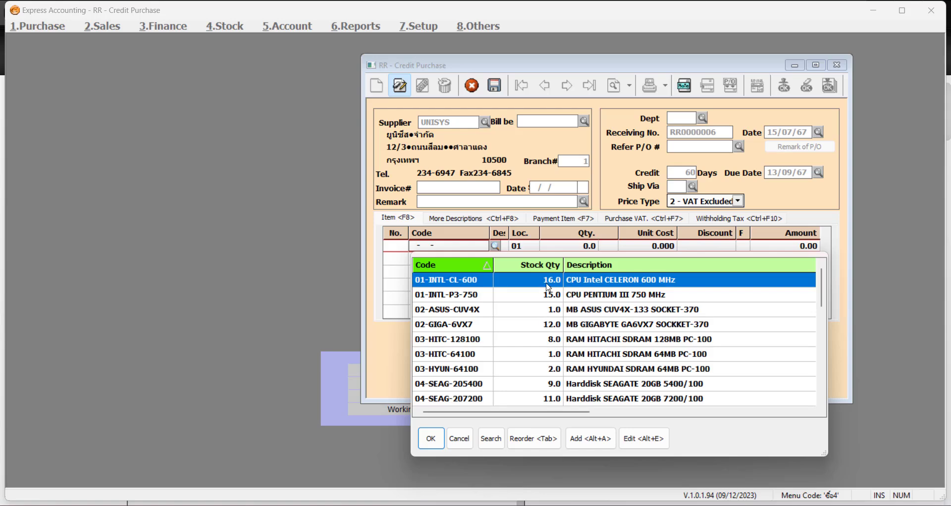
left_click(431, 439)
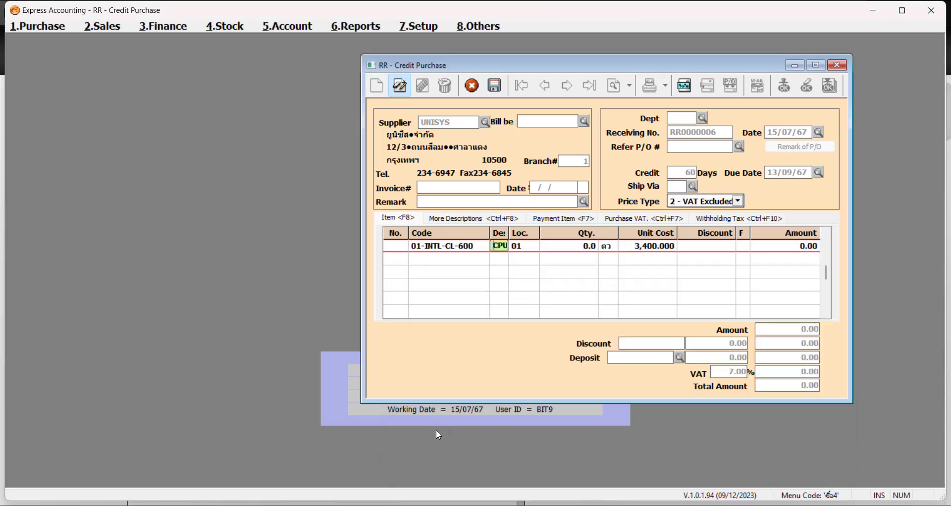
key("Return")
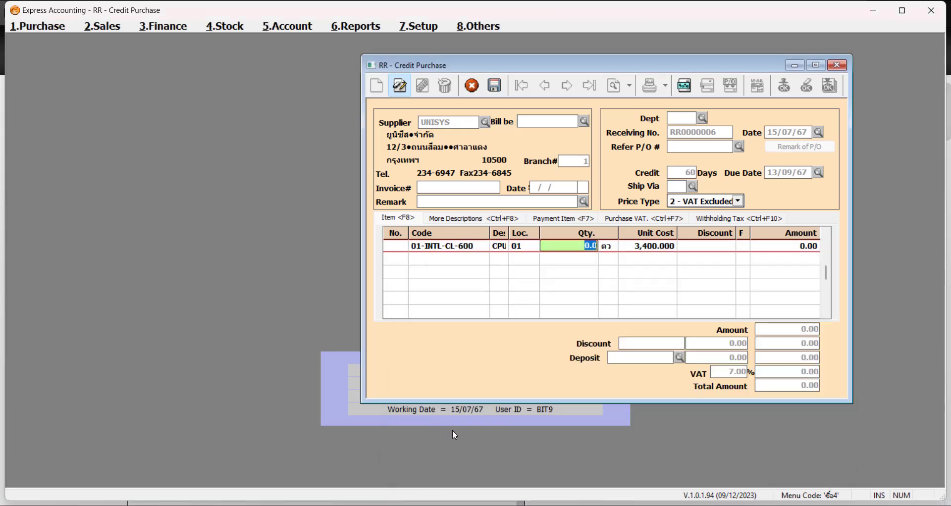
type("1")
key("Return")
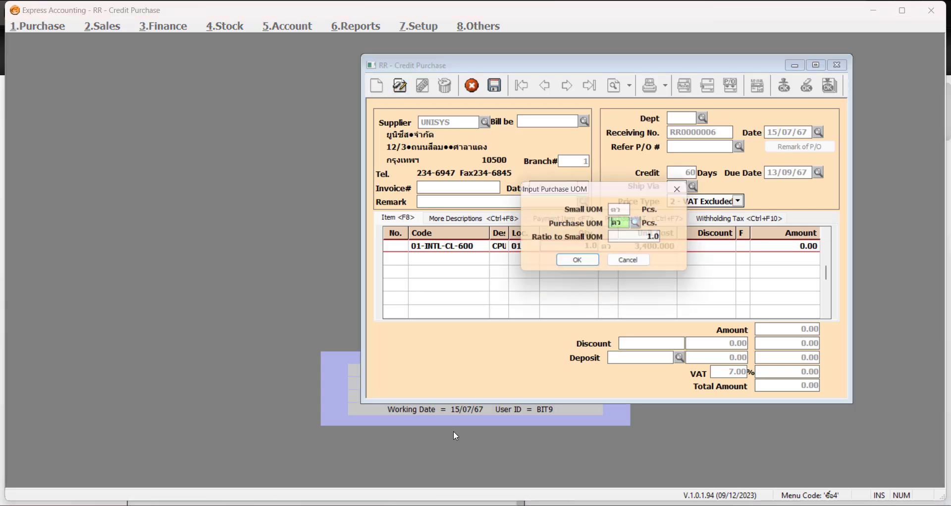
key("Return")
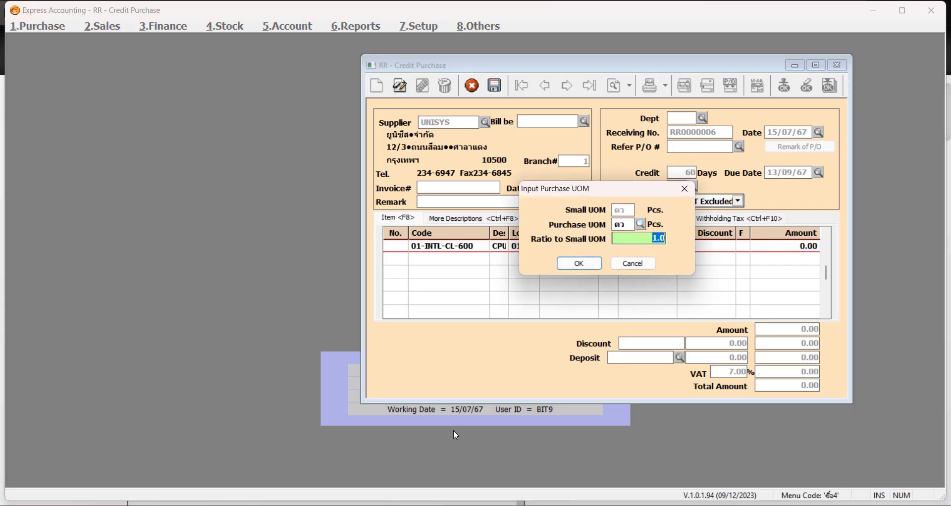
key("Return")
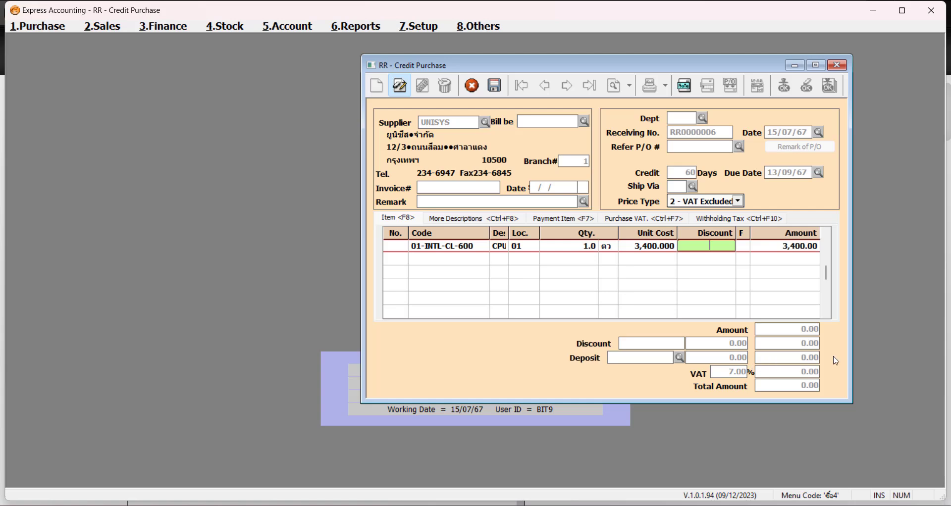
key("Return")
key("Return")
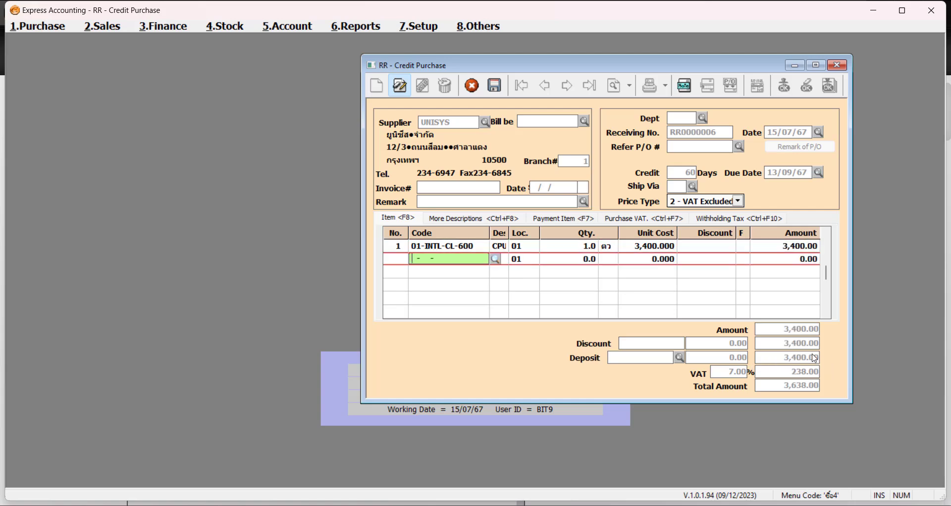
left_click(474, 90)
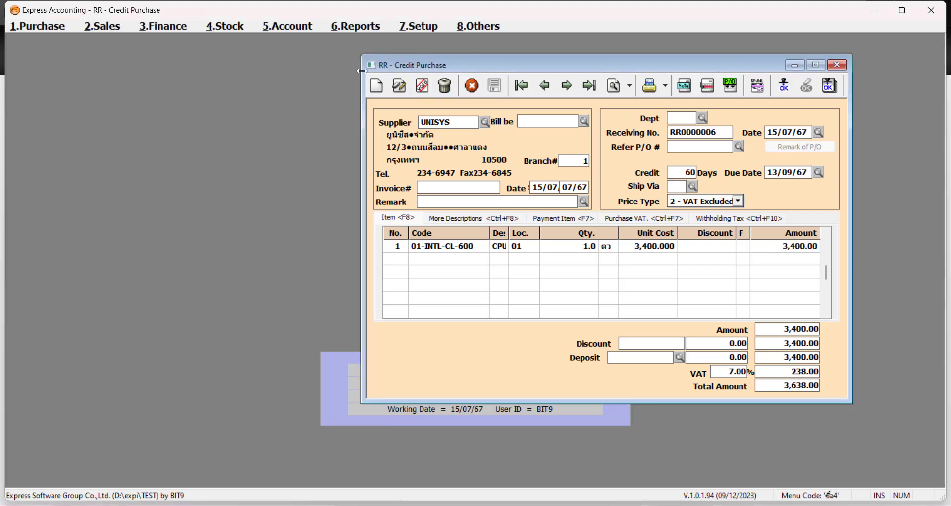
Widen the Credit Purchase window, open the document's purchase journal entry, compare it with the purchase, and close the journal
left_click_drag(362, 72, 257, 74)
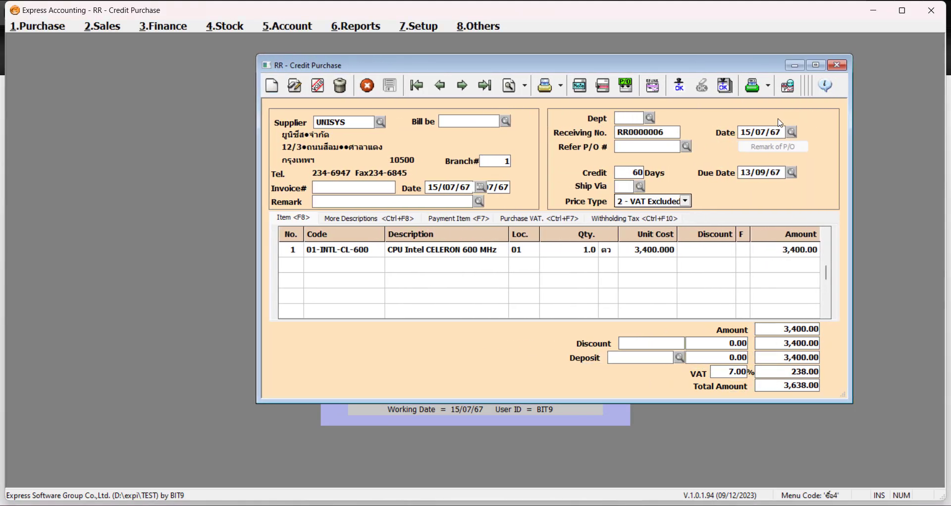
left_click(787, 87)
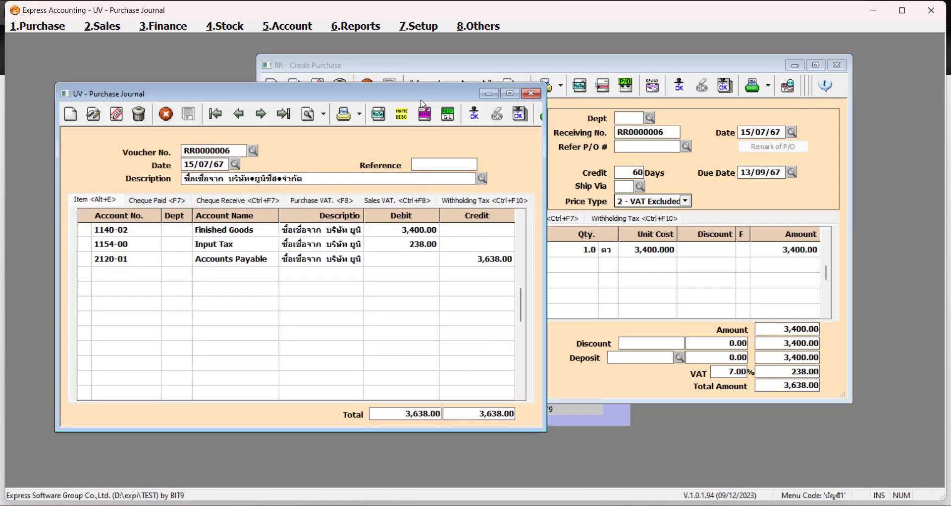
left_click_drag(422, 104, 753, 170)
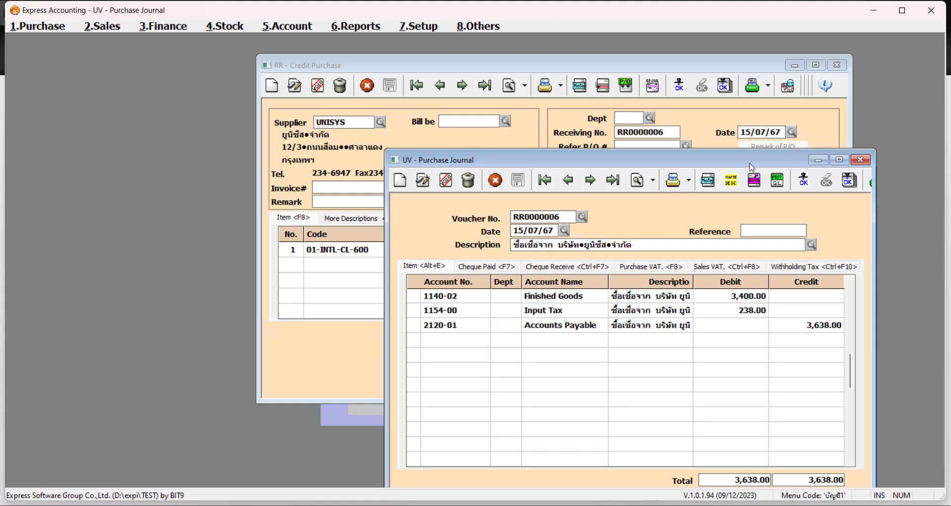
left_click(660, 136)
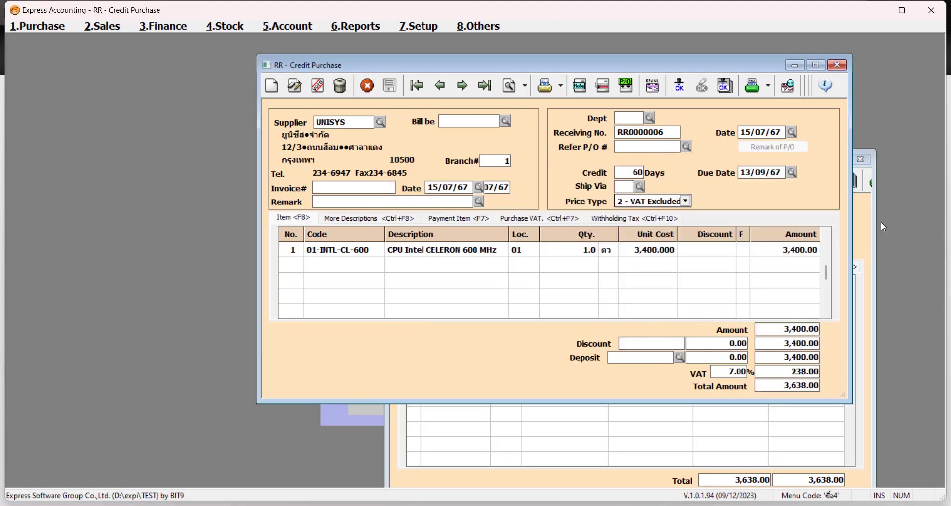
left_click(855, 228)
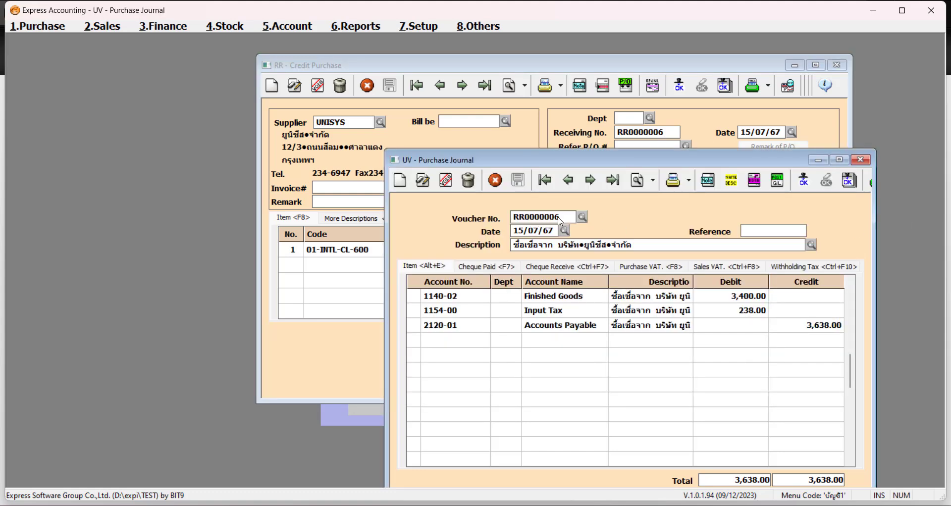
left_click(861, 160)
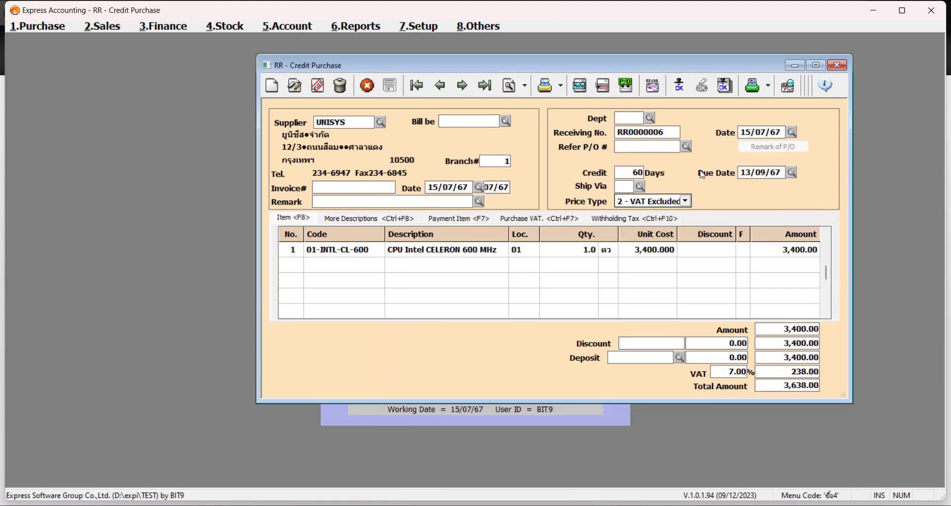
Display the Accounts Payable A/P Balance report in Detail Format on screen, examine UNISYS's outstanding documents, and close it
left_click(367, 29)
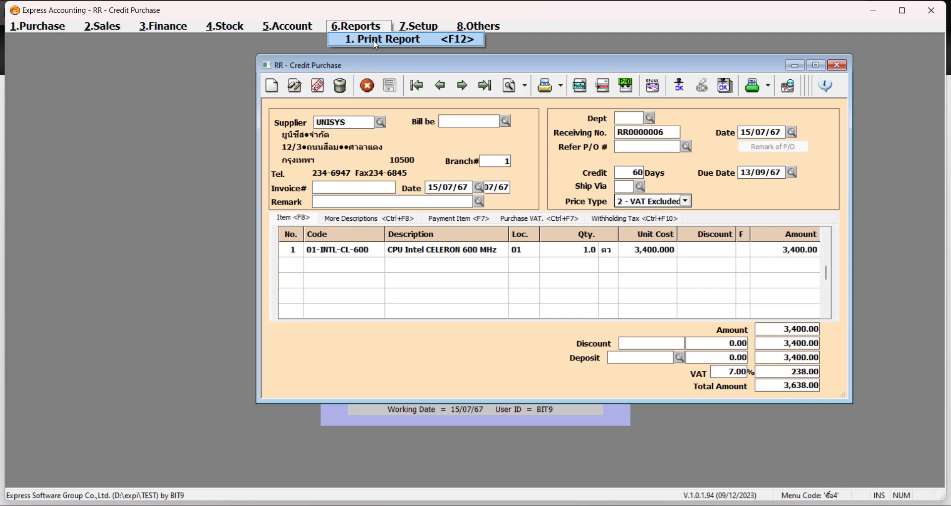
left_click(373, 40)
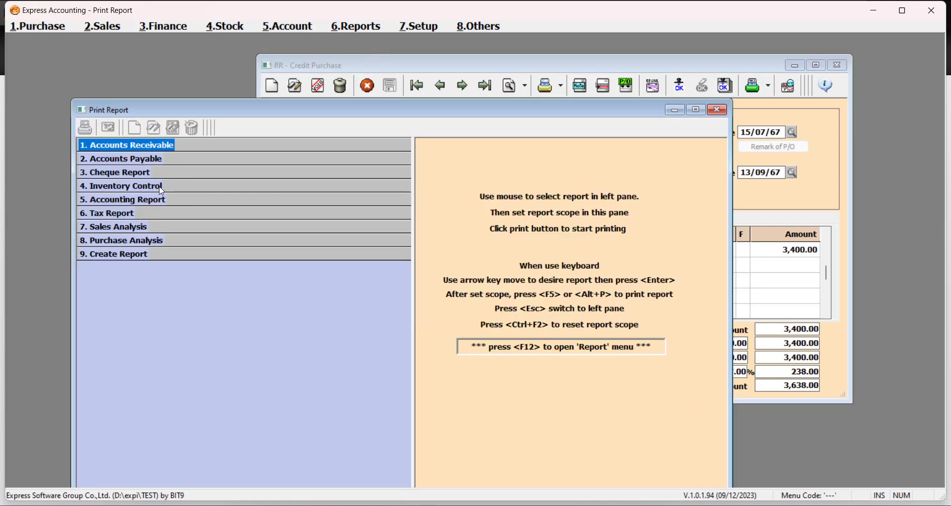
left_click(147, 162)
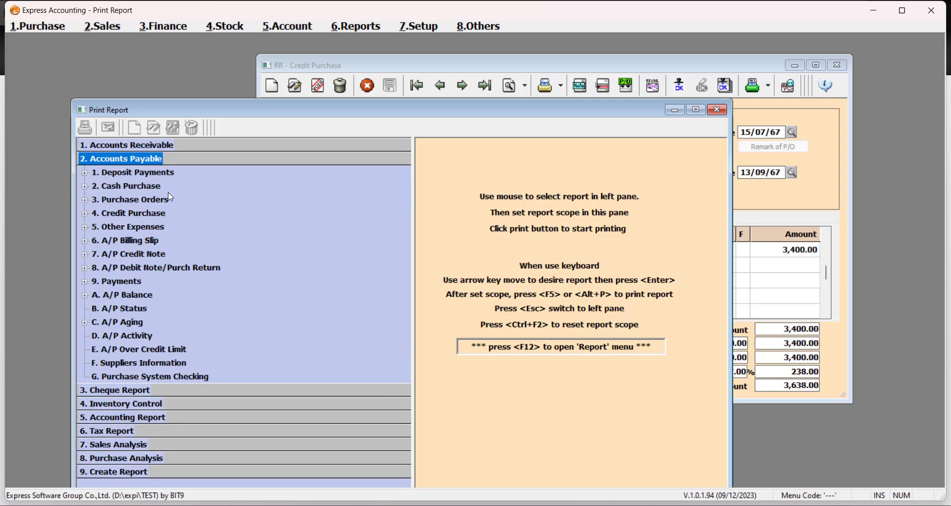
left_click(152, 297)
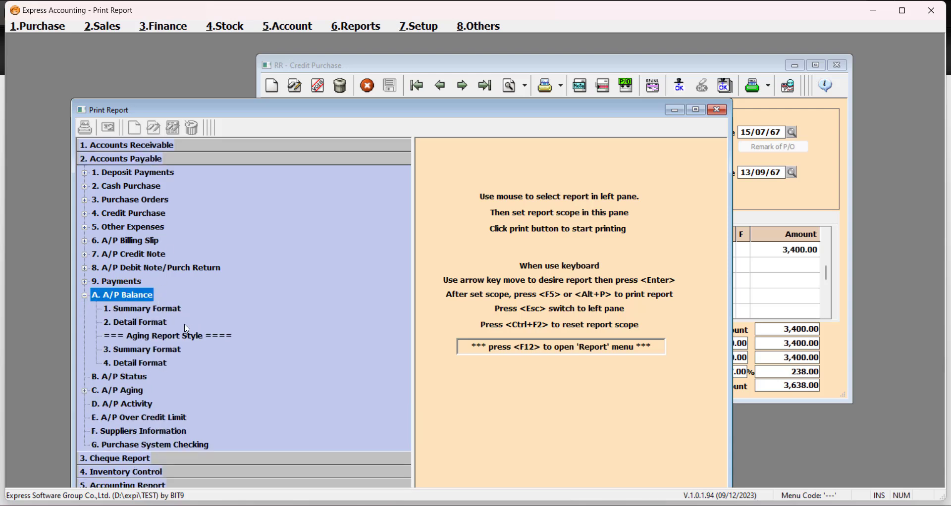
left_click(151, 324)
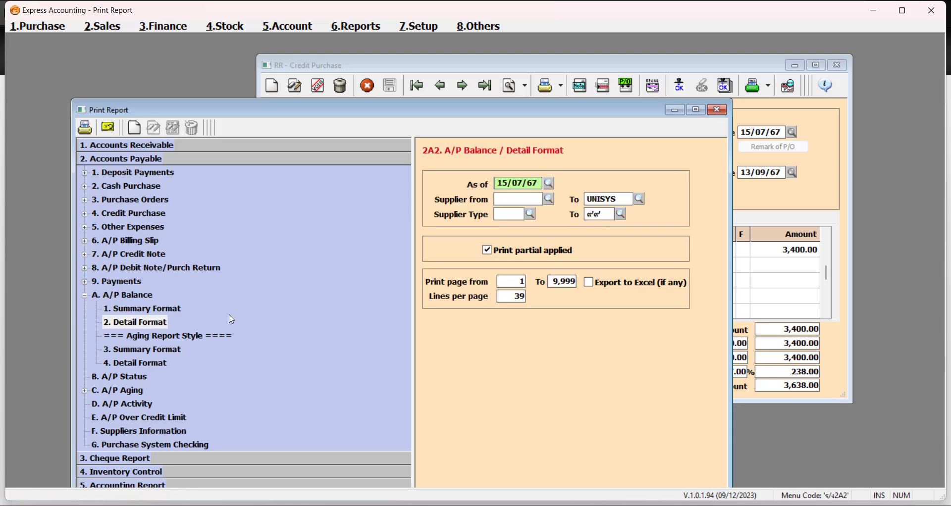
key("F5")
left_click(435, 318)
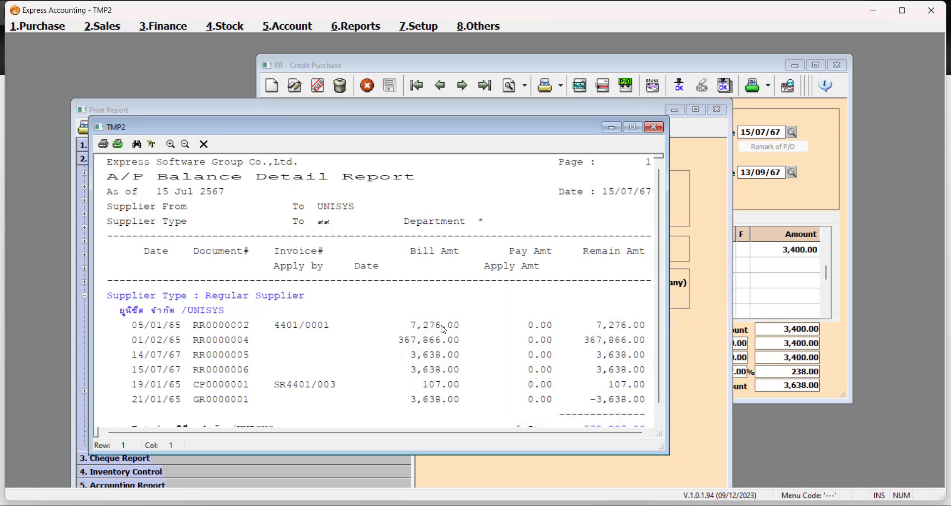
scroll(438, 346, "down", 3)
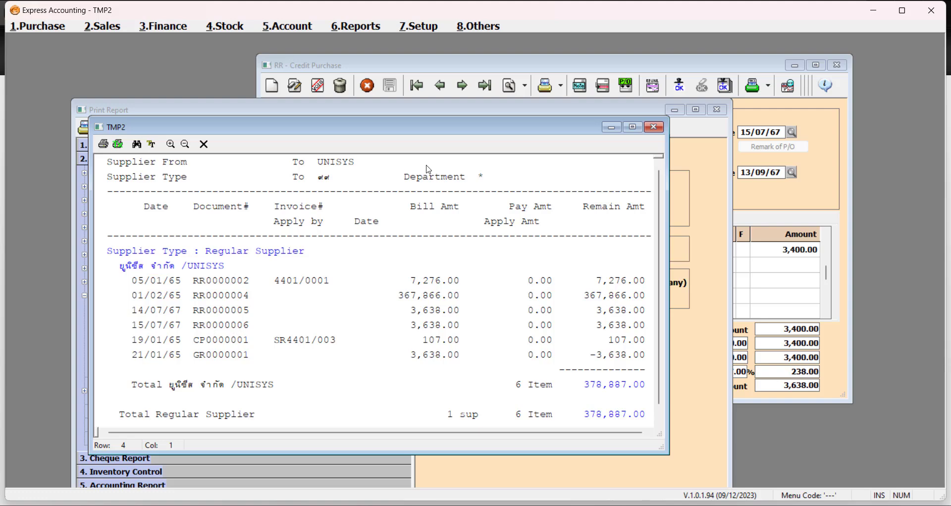
left_click(654, 127)
Display Inventory Control report 5, Stock Cards Group by Location, compare it with the credit purchase document, and close the report
left_click(86, 162)
left_click(95, 187)
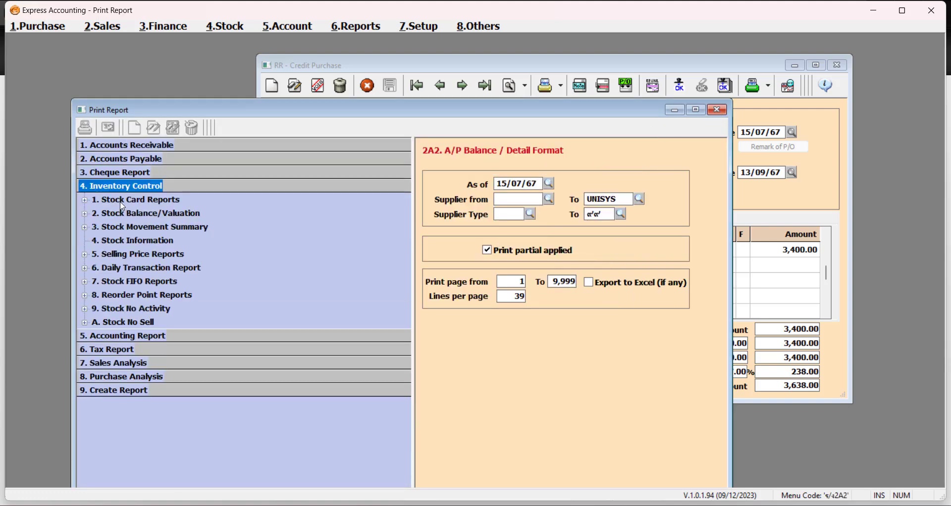
left_click(121, 201)
left_click(149, 297)
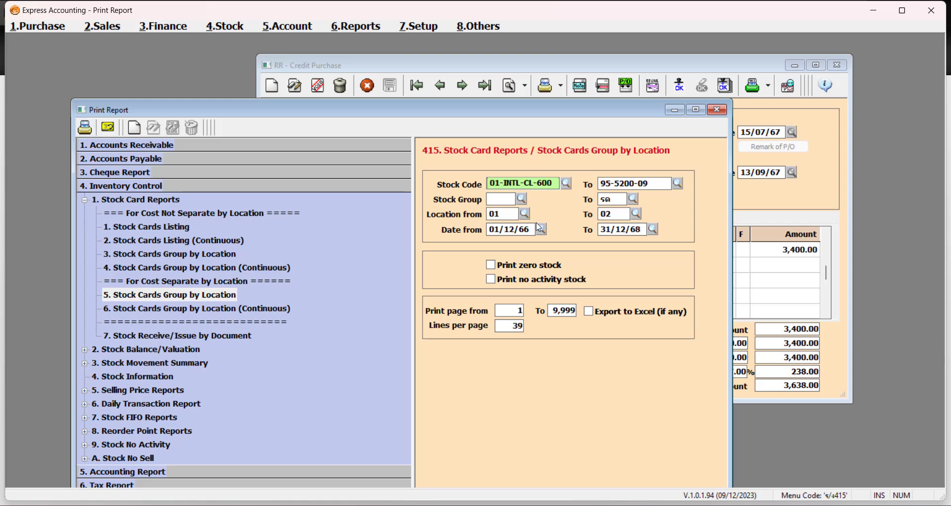
left_click(85, 128)
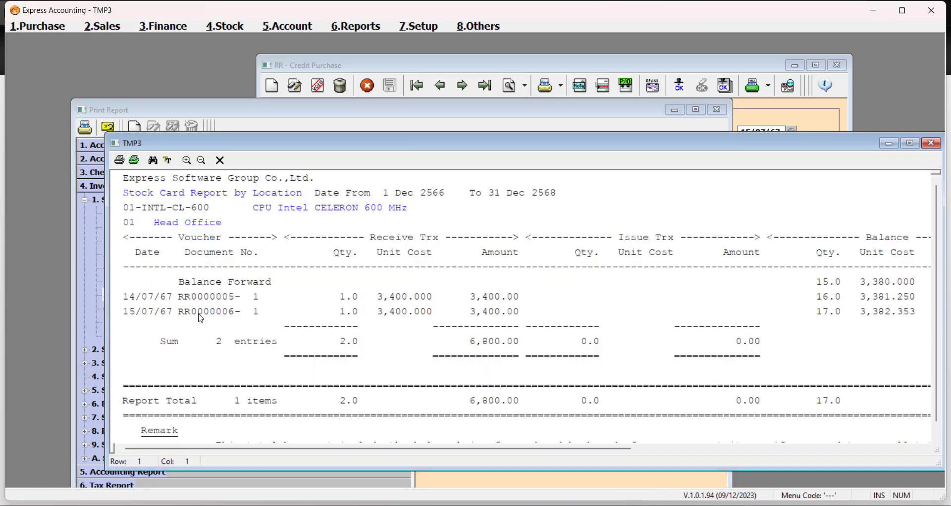
left_click(730, 72)
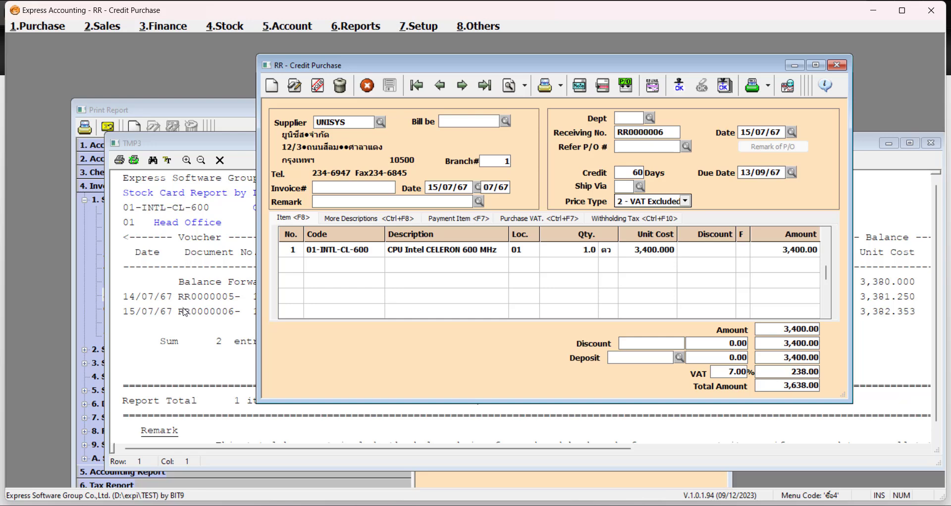
left_click(245, 311)
left_click(932, 143)
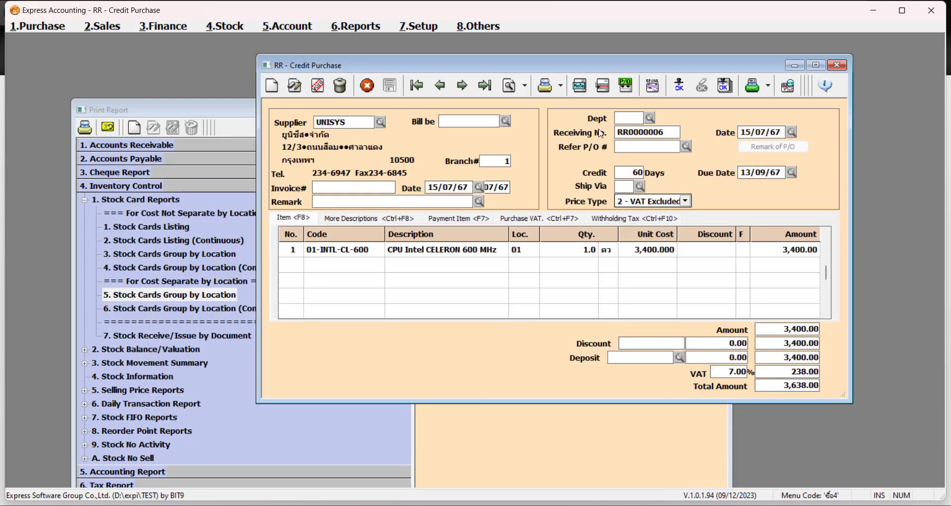
Display the credit purchase's printed receipt slip on screen, examine its header and item lines, and close the preview and its window
left_click(550, 93)
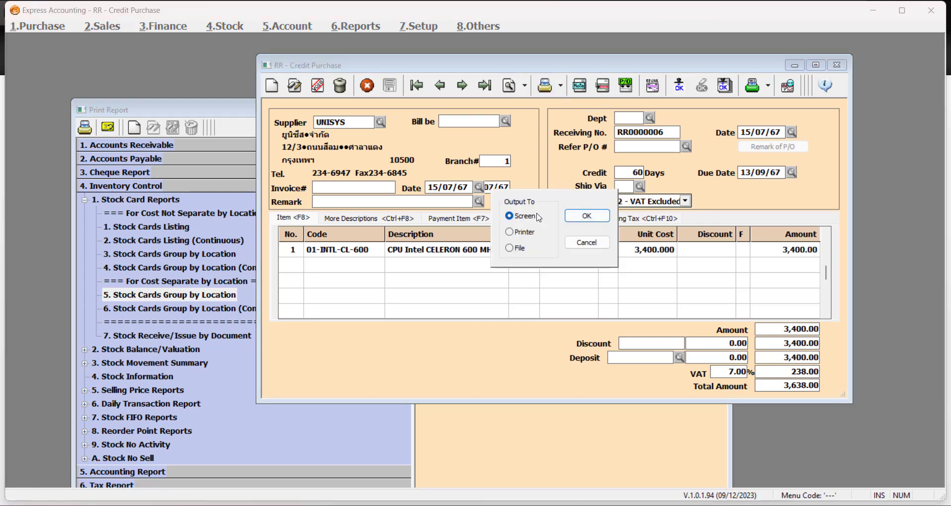
left_click(601, 222)
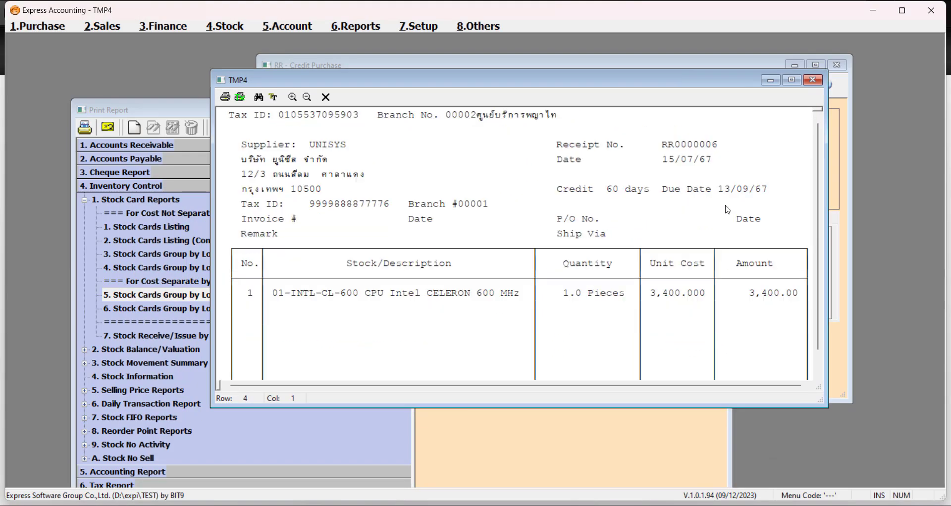
scroll(725, 210, "down", 8)
left_click_drag(663, 408, 666, 477)
scroll(683, 379, "up", 9)
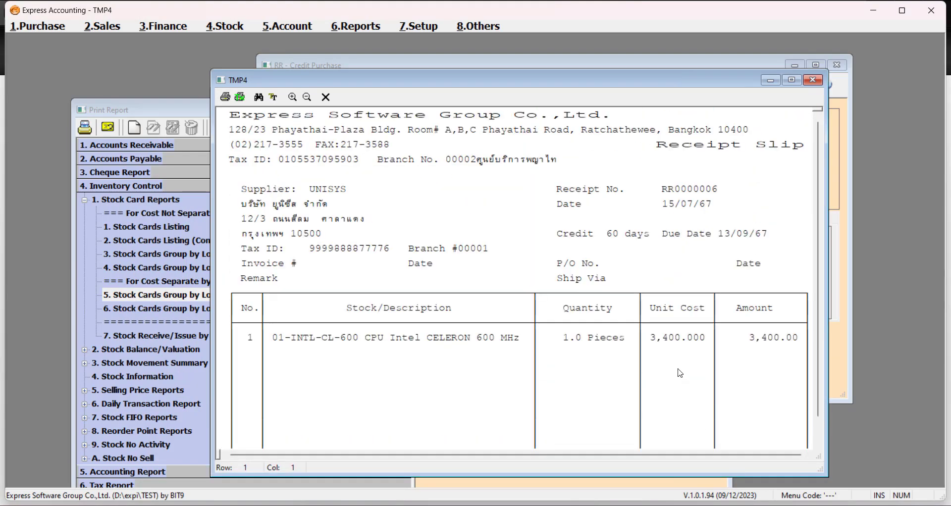
left_click(814, 80)
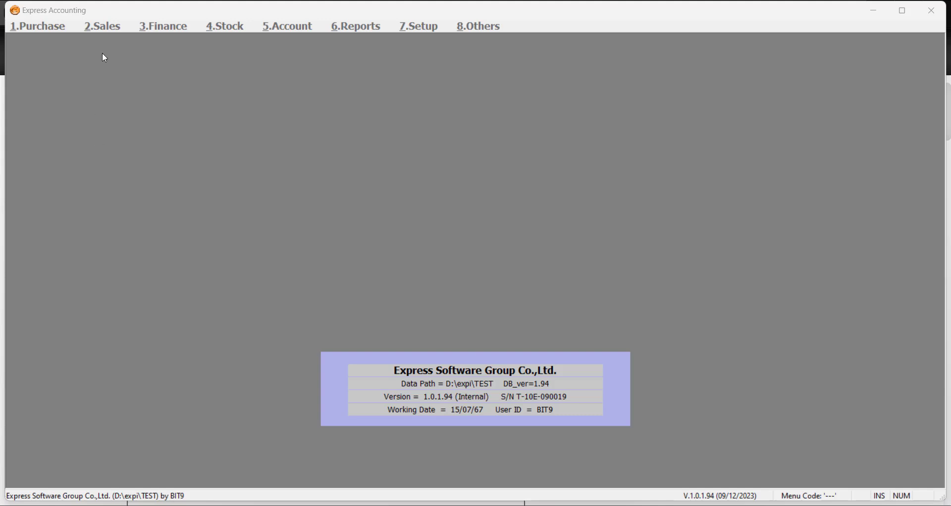
Start a new credit sales invoice for อัลติมา เทคโนโลยี จำกัด, applying deposit AI0000001 and accepting the remaining header defaults
left_click(104, 27)
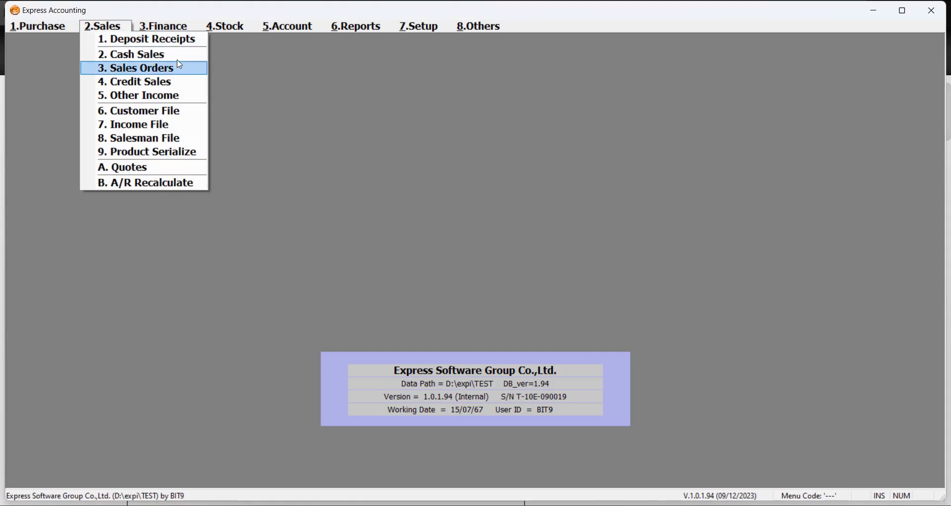
left_click(197, 85)
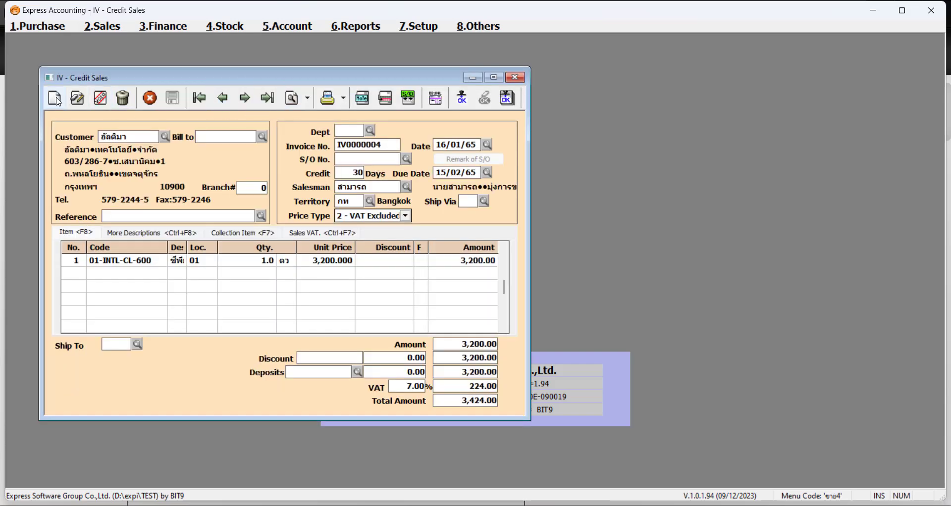
left_click(55, 98)
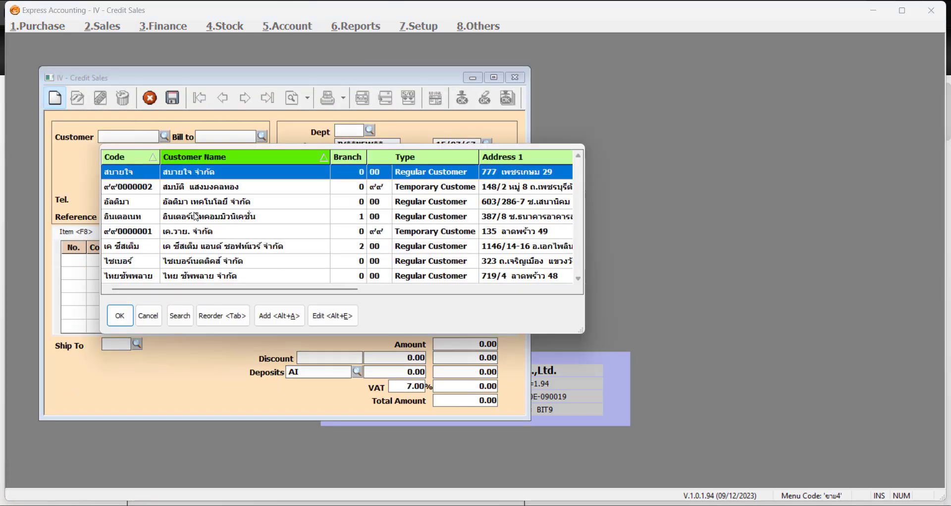
double_click(200, 203)
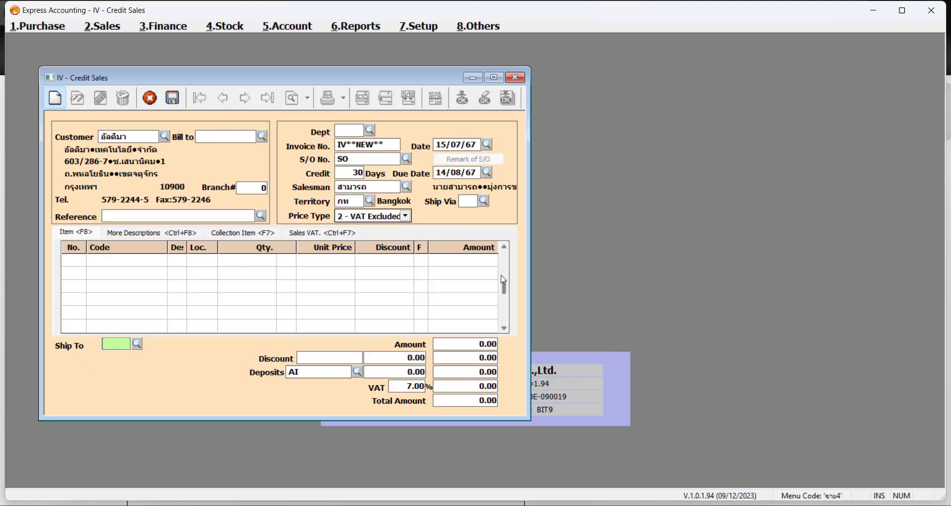
key("Return")
key("Return")
key("Return")
key("Return")
key("Return")
key("Return")
key("Return")
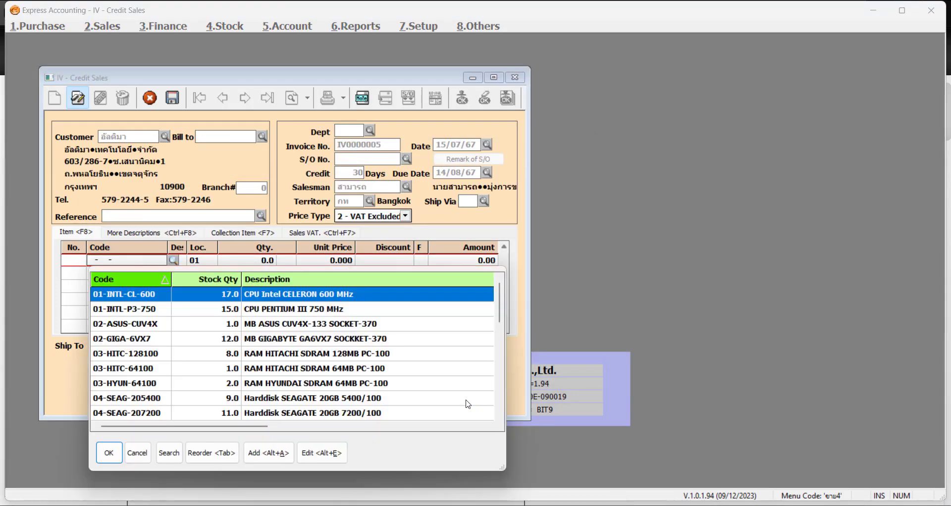
Add item 01-INTL-CL-600 with quantity 2 and the default unit and price, and save the credit sales invoice
double_click(223, 295)
key("Return")
type("2")
key("Return")
key("Return")
key("Return")
key("Return")
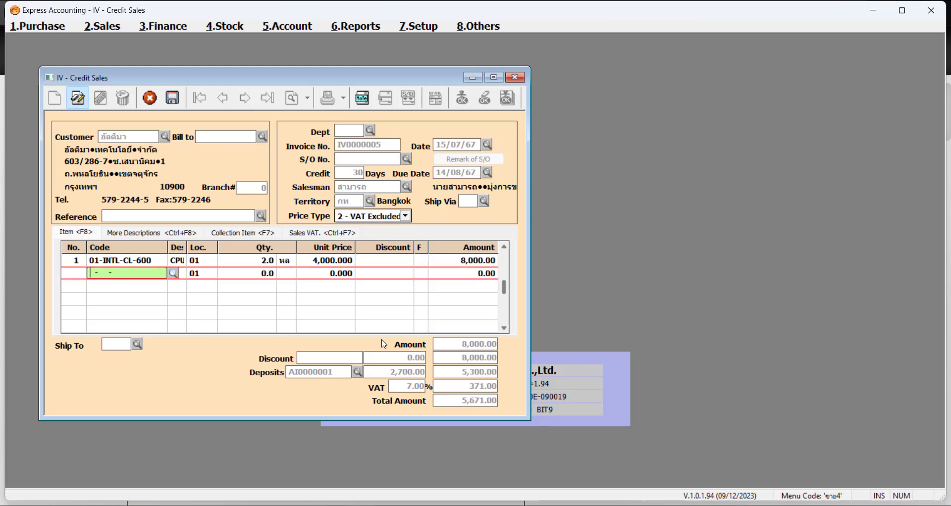
left_click(173, 98)
left_click(293, 296)
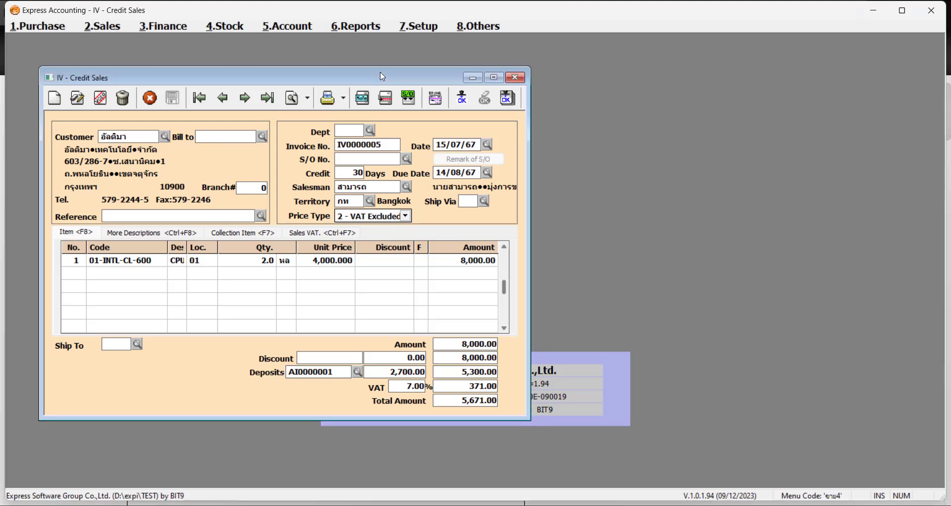
Open the report list and expand the Sales History reports under Sales Analysis
left_click(355, 26)
left_click(373, 42)
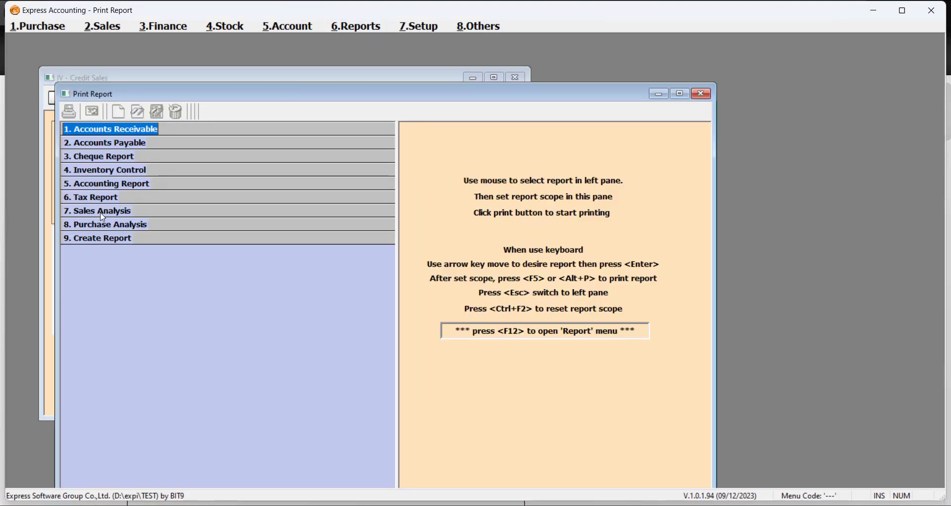
left_click(101, 213)
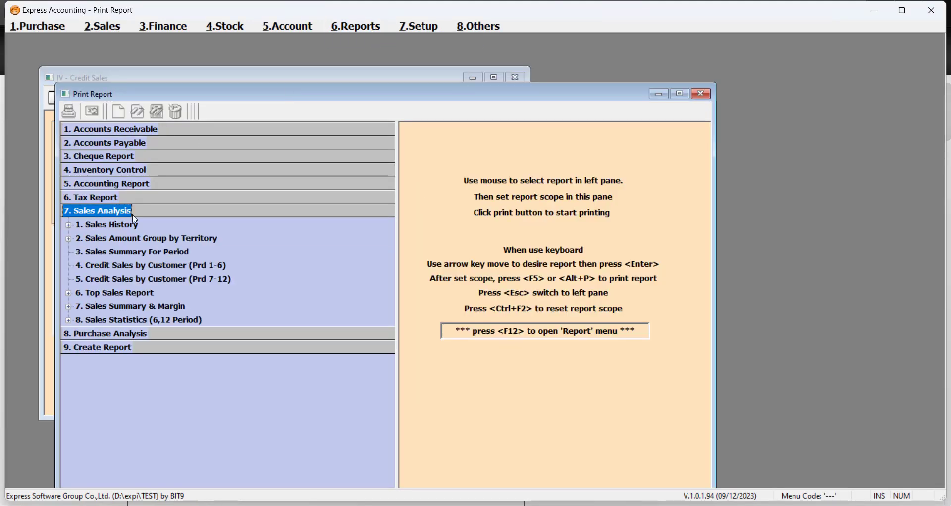
left_click(68, 225)
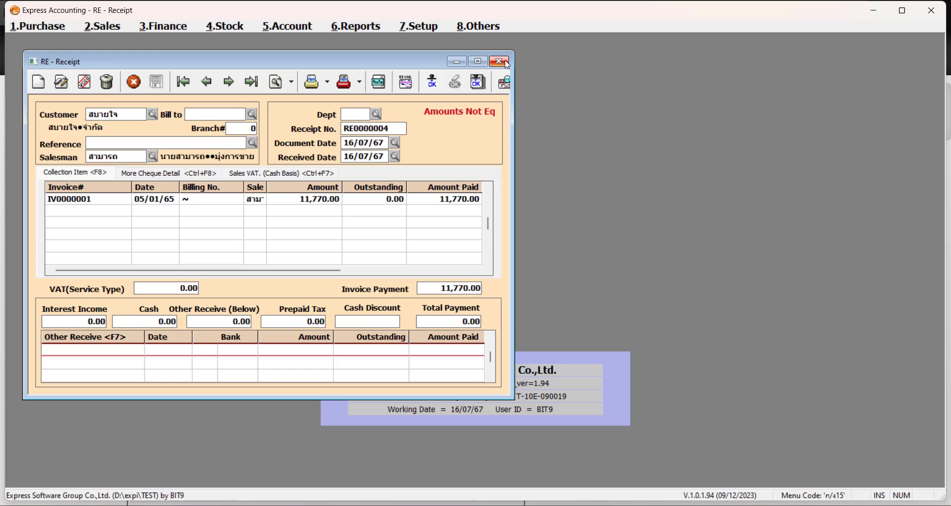
Close the displayed receipt and open Receipts from the Finance functions for receivables
left_click(500, 61)
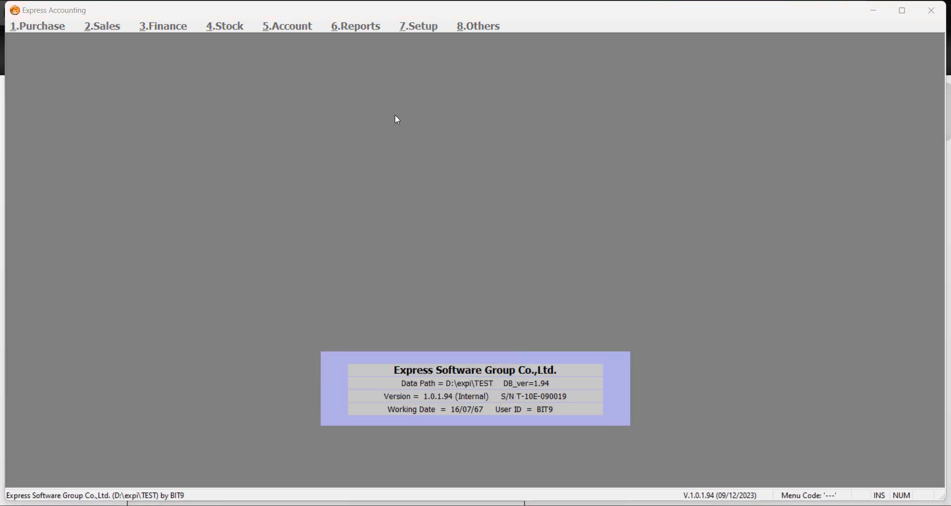
left_click(152, 29)
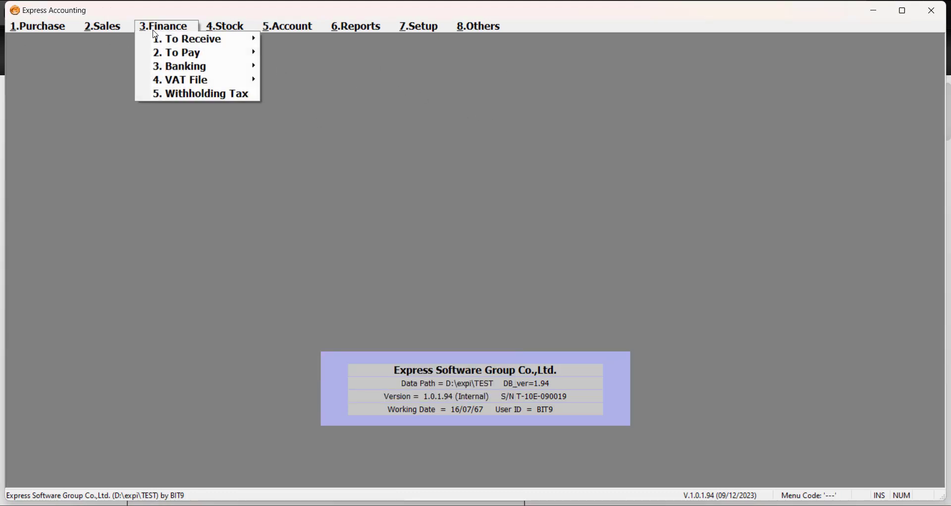
mouse_move(200, 52)
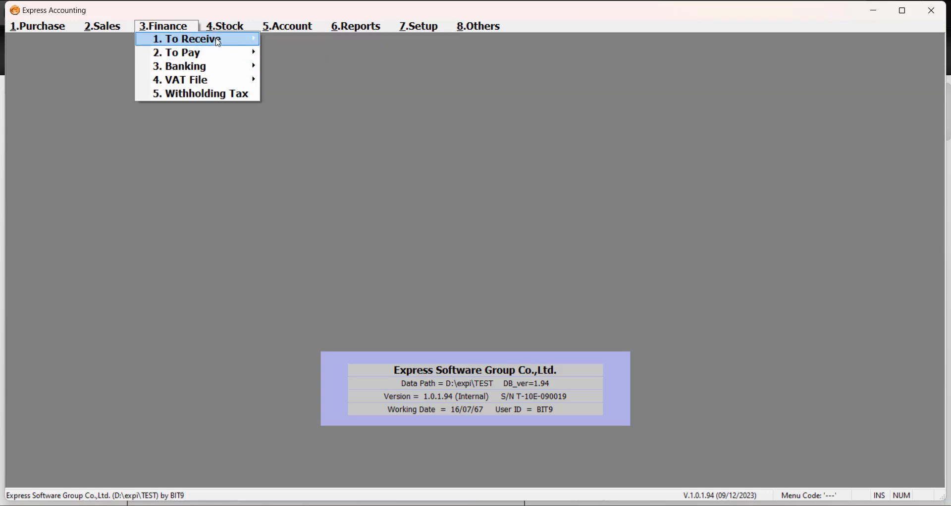
mouse_move(250, 39)
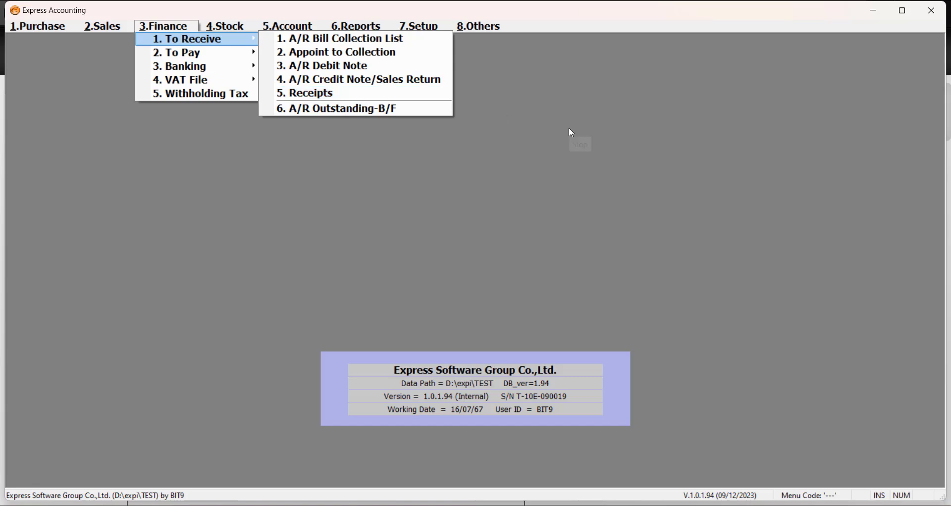
key("alt+3")
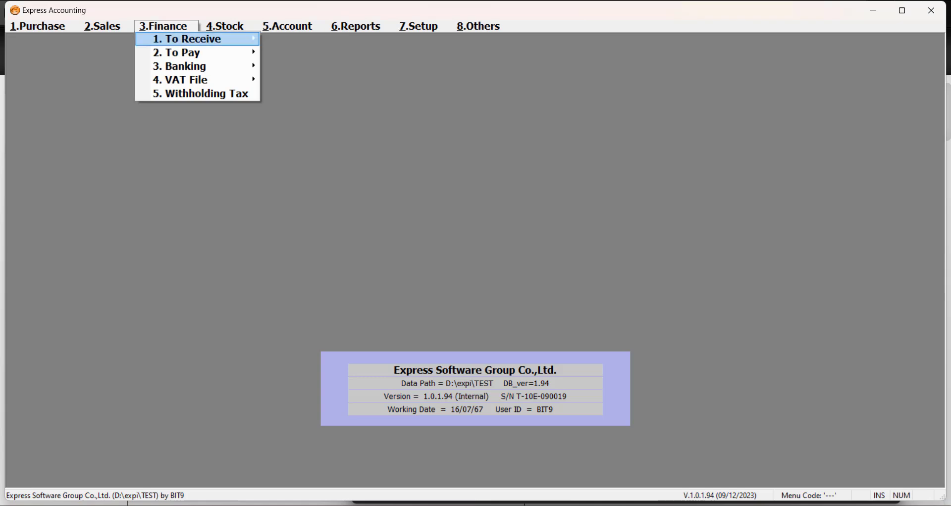
key("1")
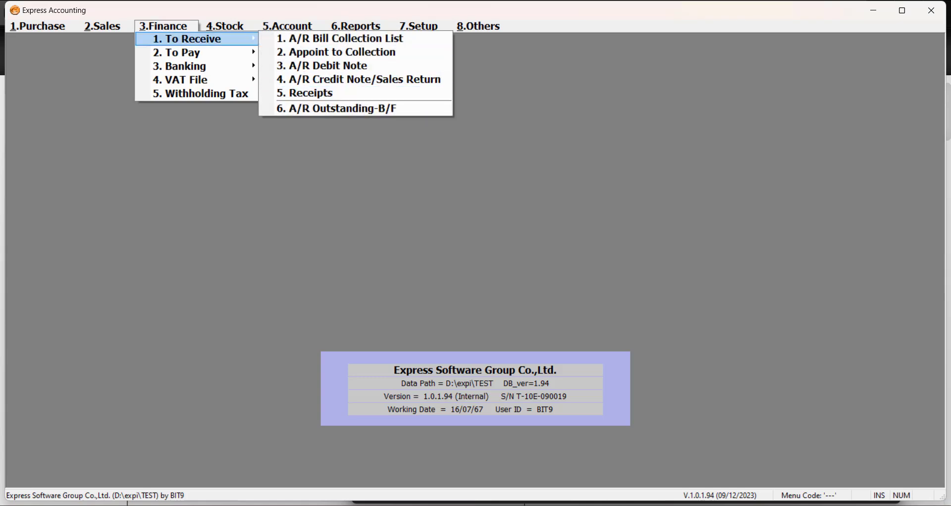
key("Return")
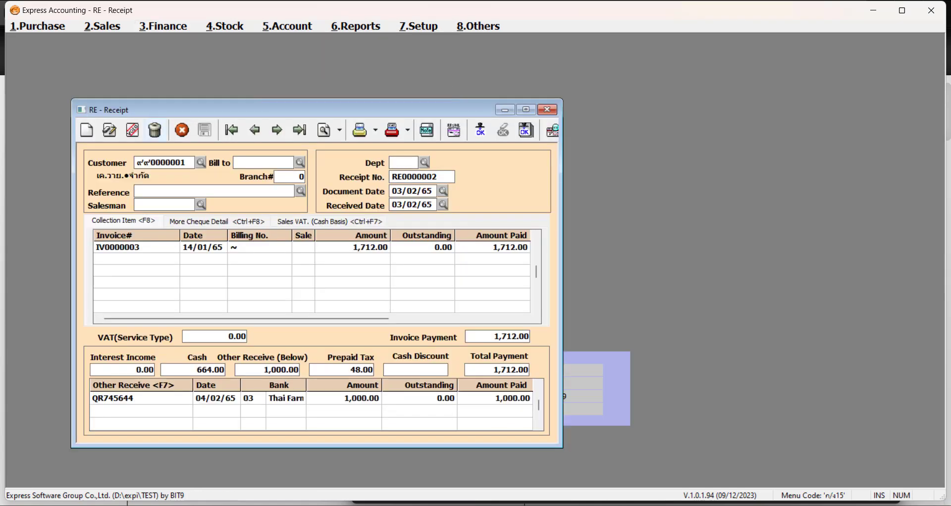
Start a new receipt dated 16/07/67 for customer สบายใจ จำกัด, accepting the default header values up to document selection
left_click(86, 130)
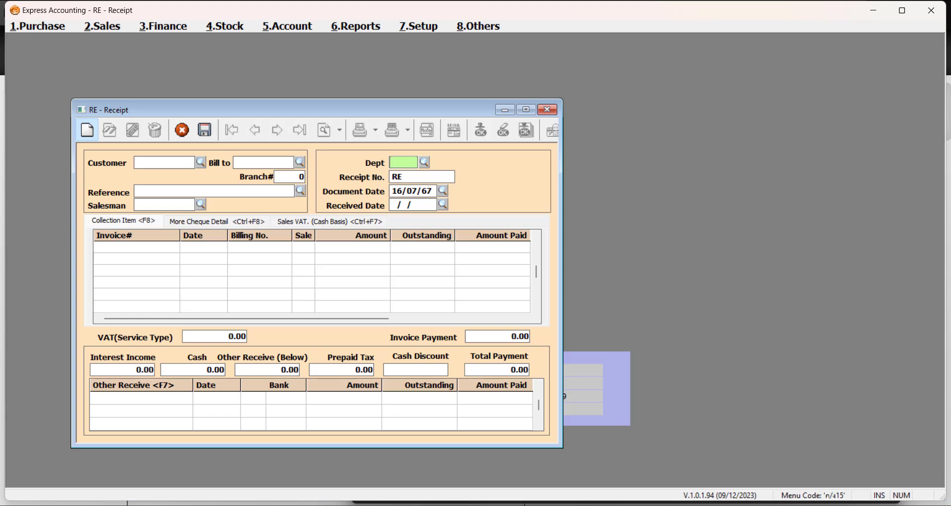
key("Return")
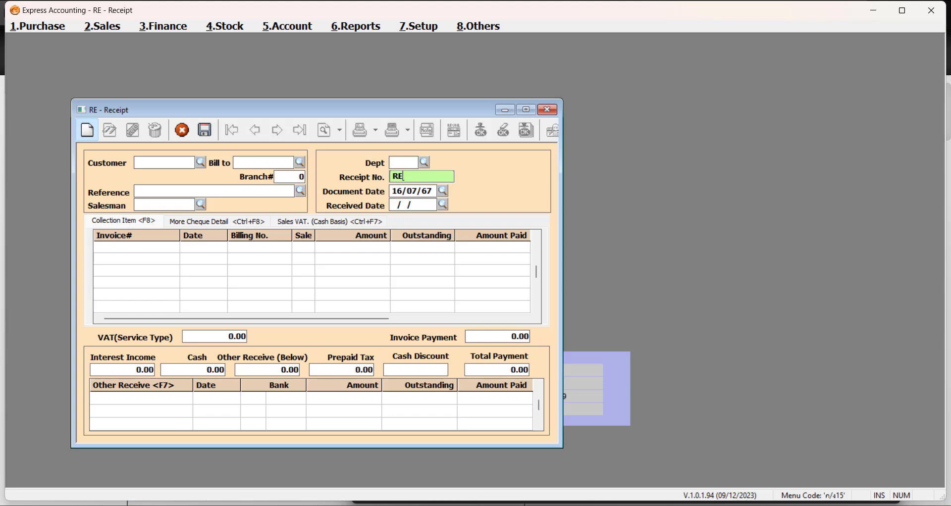
key("Return")
key("Return")
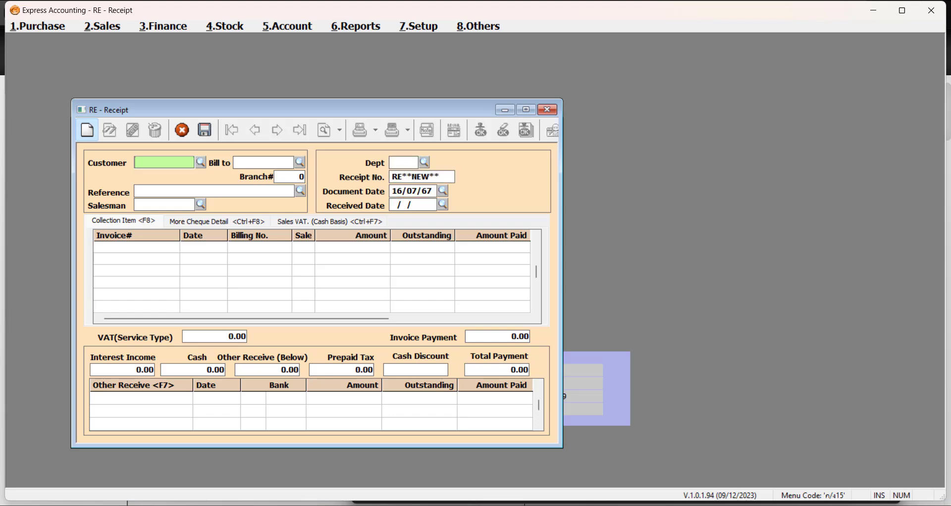
key("Return")
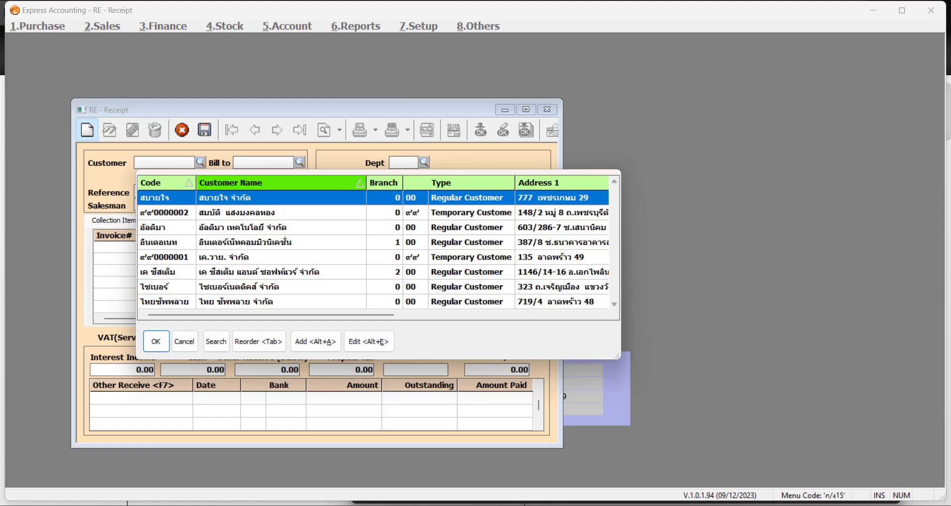
key("Return")
key("Return")
key("Return")
key("Return")
key("Return")
key("Return")
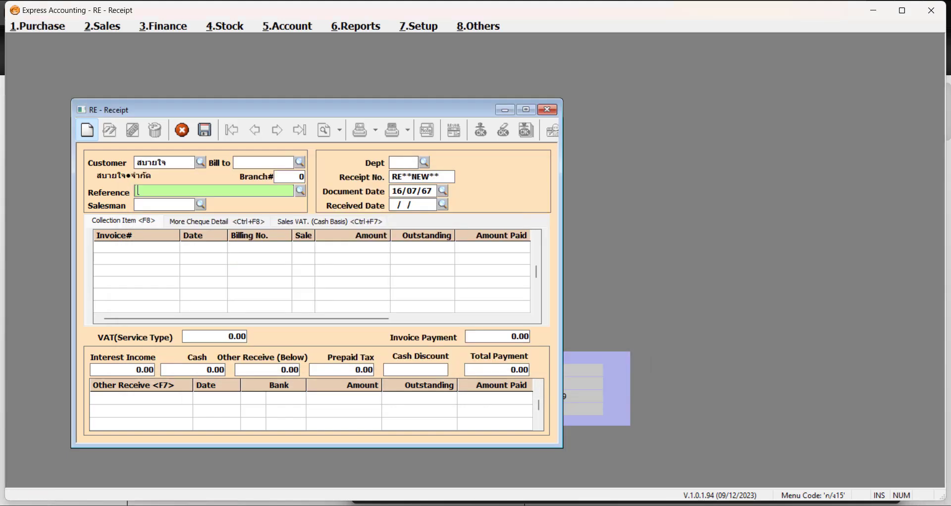
key("Return")
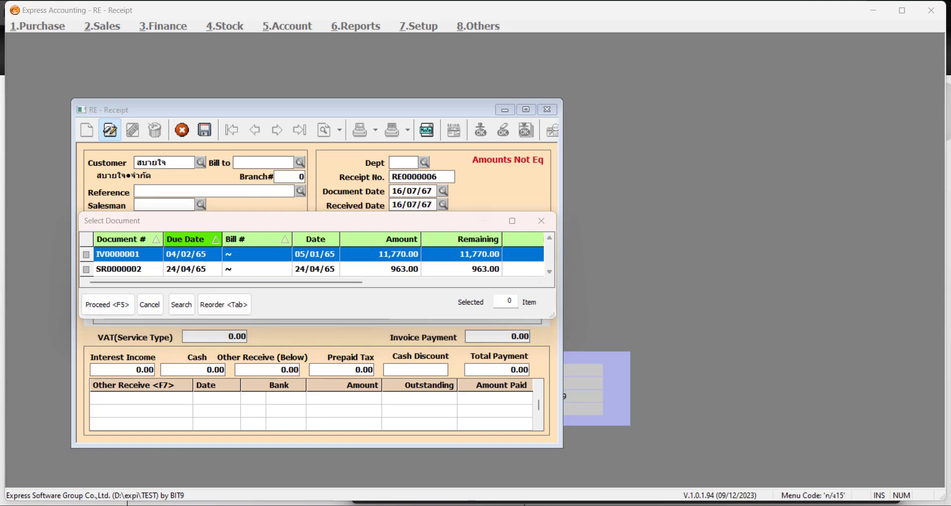
Select invoice IV0000001 for collection with a pay amount of 11,770.00 and add it to the receipt
key("Return")
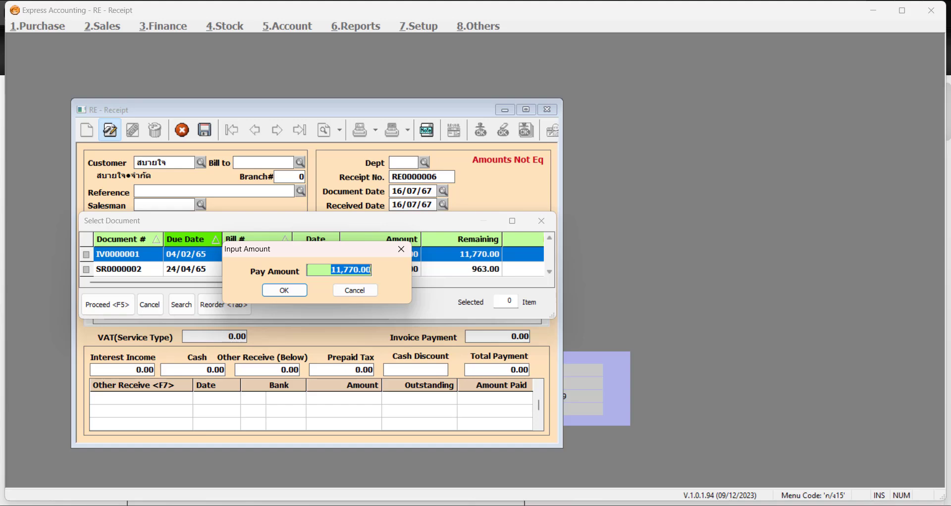
left_click(362, 270)
left_click(298, 296)
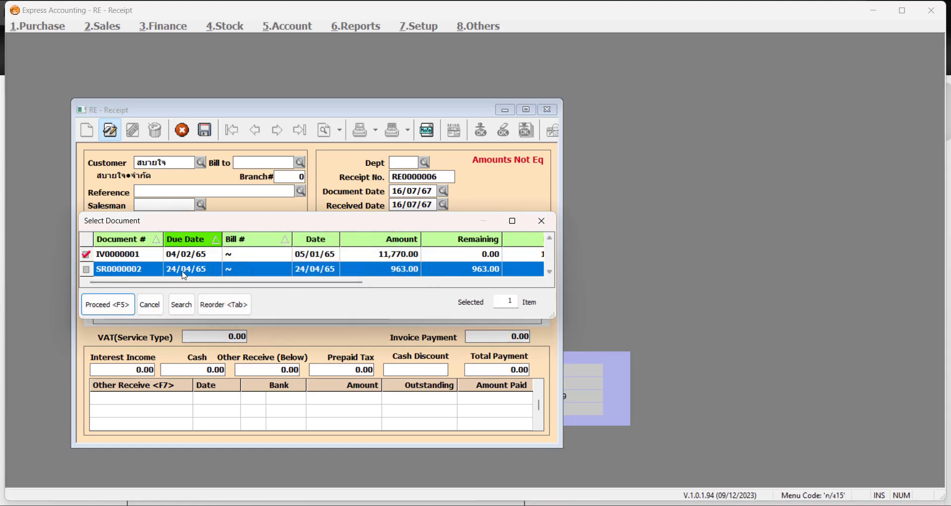
left_click(113, 311)
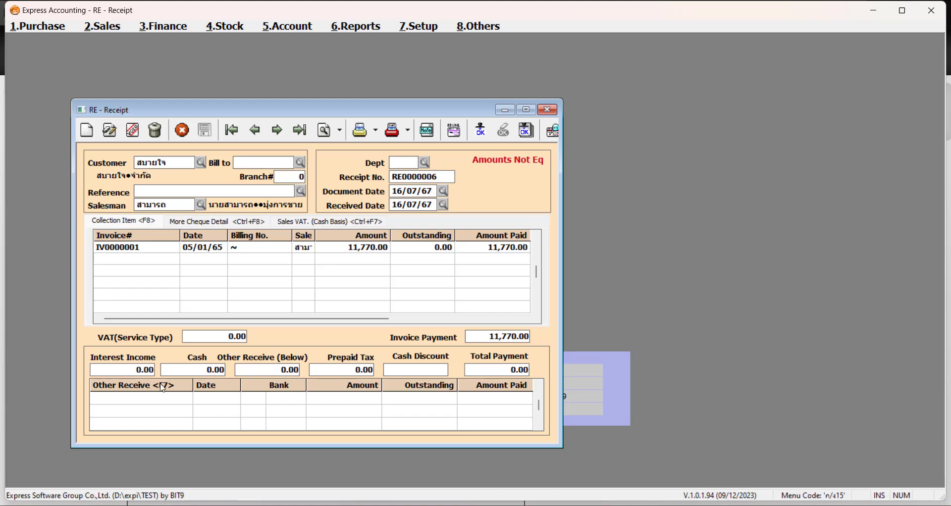
Add a QR Cheque line under Other Receive with cheque number 12345678 and date 16/07/67
left_click(135, 401)
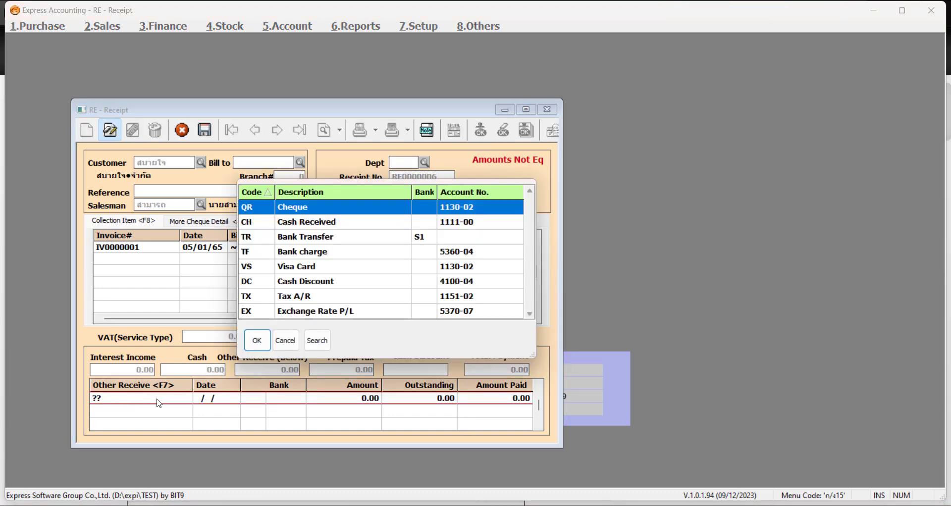
left_click(304, 242)
left_click(316, 211)
double_click(324, 213)
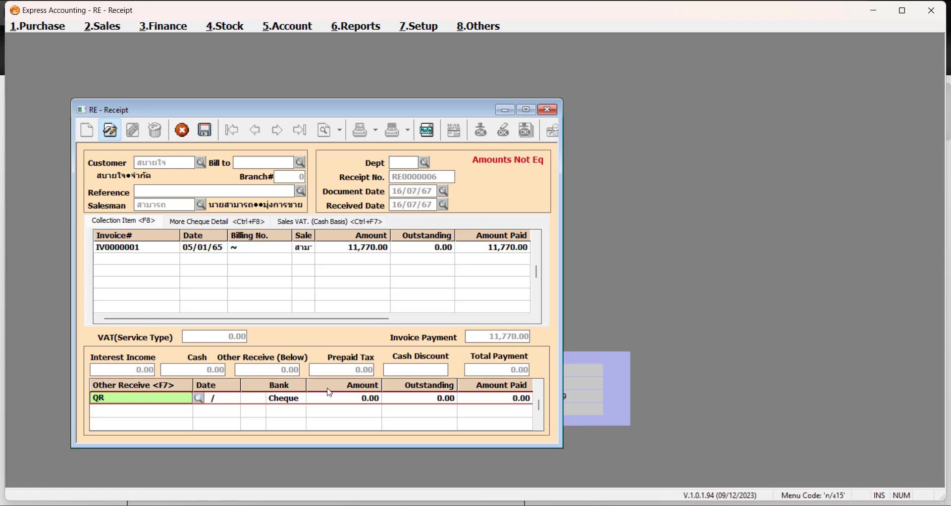
type("12345678")
key("Return")
key("Return")
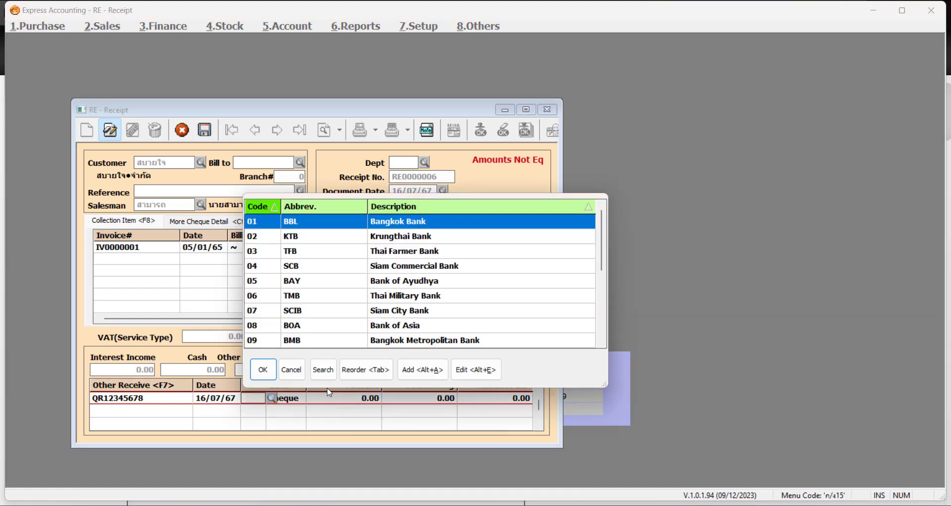
Set the cheque's bank to 01 Bangkok Bank, accept the amount of 11,770.00, and end payment entry to save the receipt
key("Return")
key("Return")
key("Return")
key("Return")
key("Return")
key("Return")
key("Return")
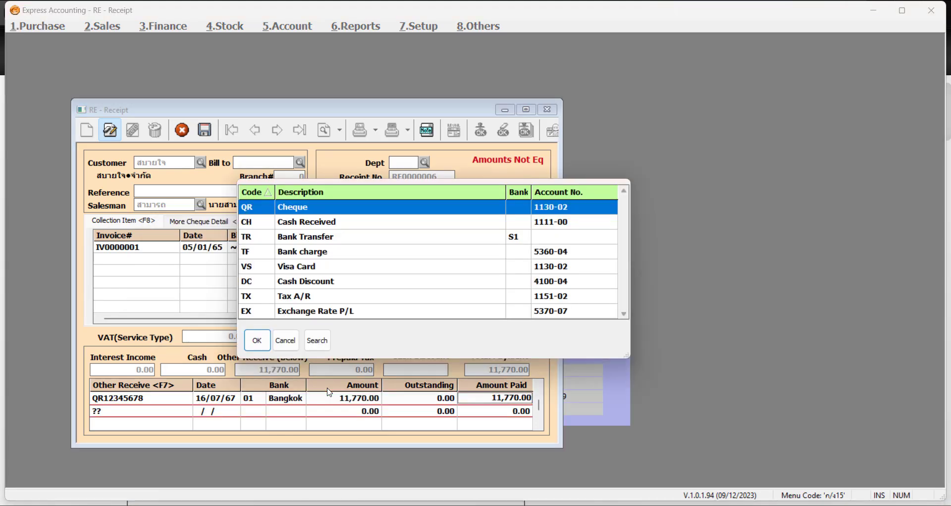
key("Escape")
key("F9")
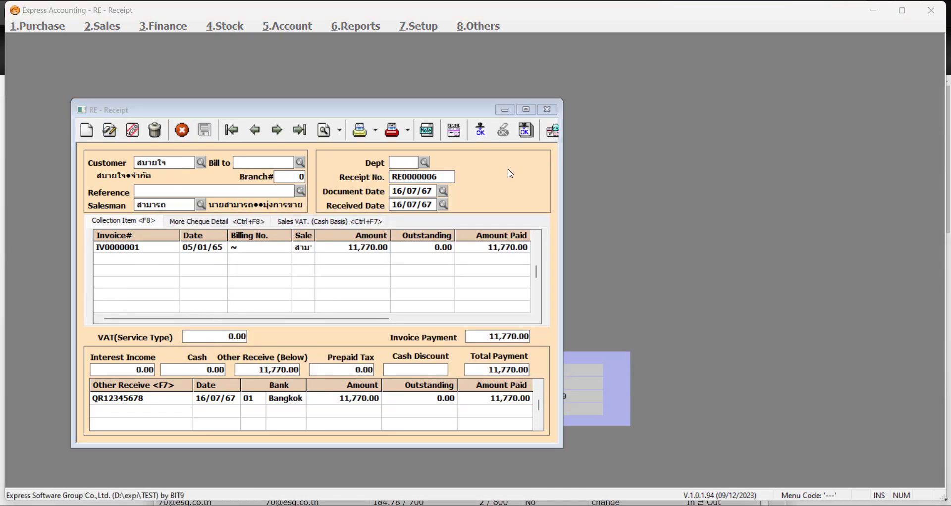
Widen the receipt window and open its linked Receive Journal entry, placing the journal clear of the receipt's details
left_click(510, 173)
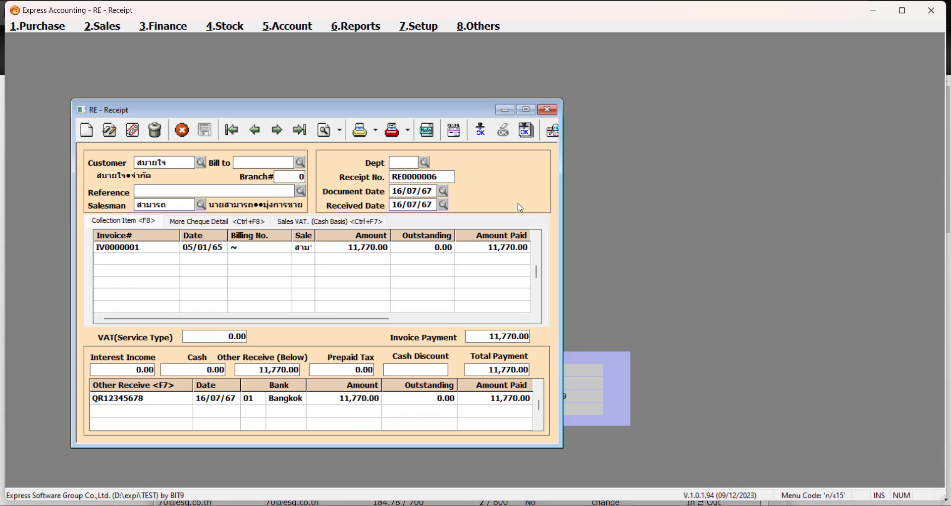
left_click_drag(565, 199, 609, 204)
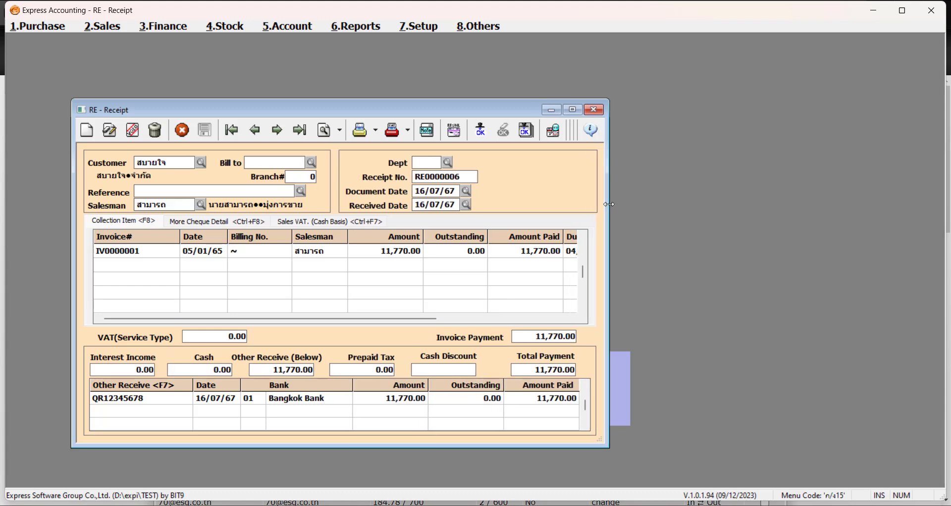
left_click(558, 139)
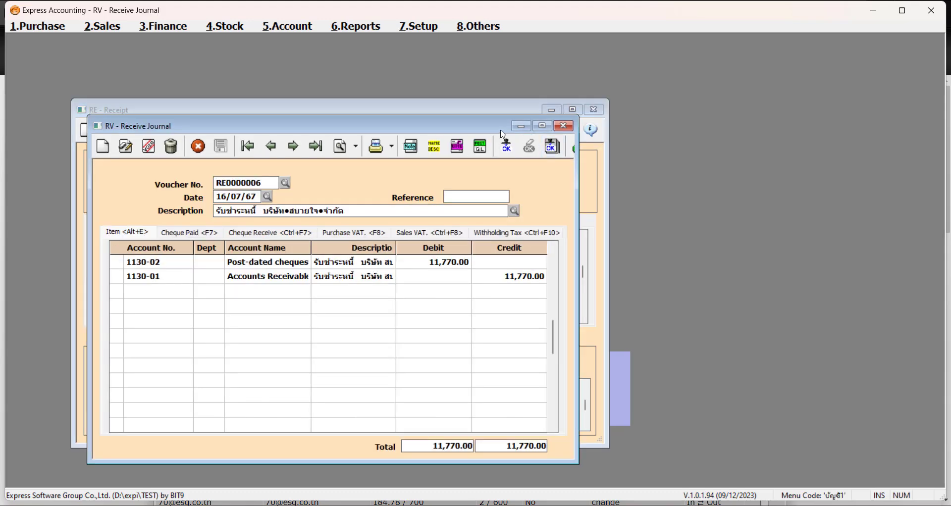
left_click_drag(501, 125, 729, 204)
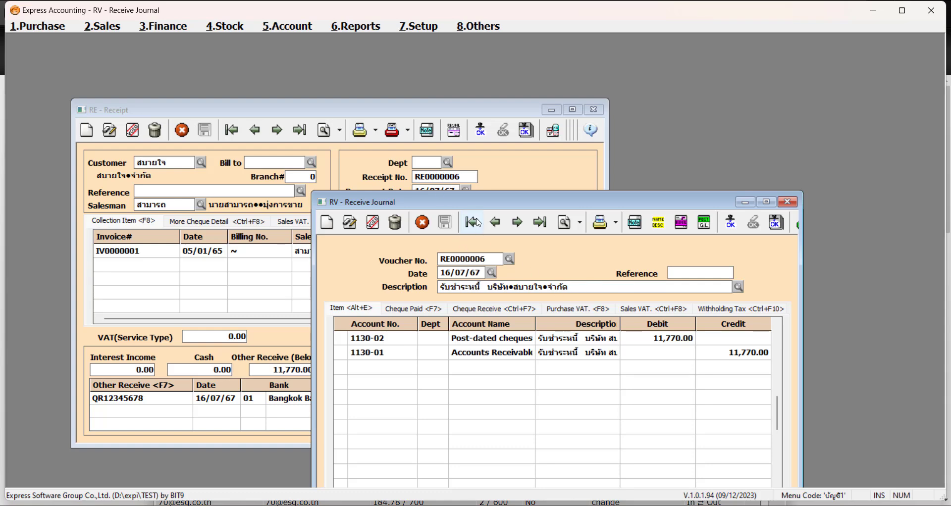
Open the report printing list and expand the Credit Sales reports under Accounts Receivable to examine the available reports
left_click(364, 26)
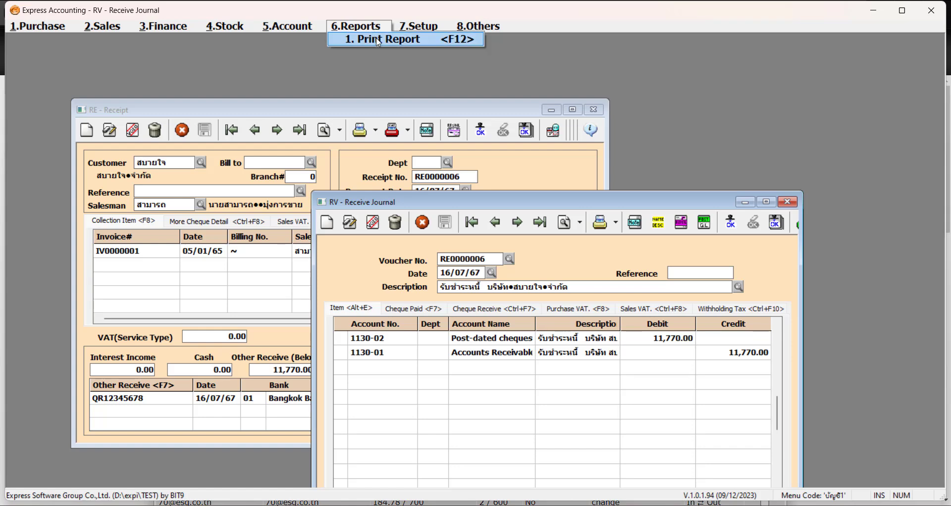
left_click(378, 41)
left_click(197, 178)
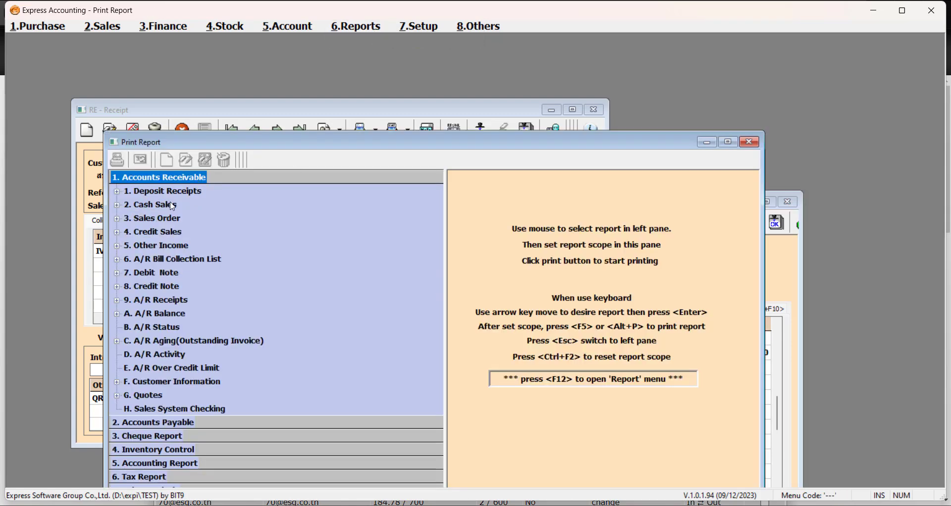
left_click(118, 232)
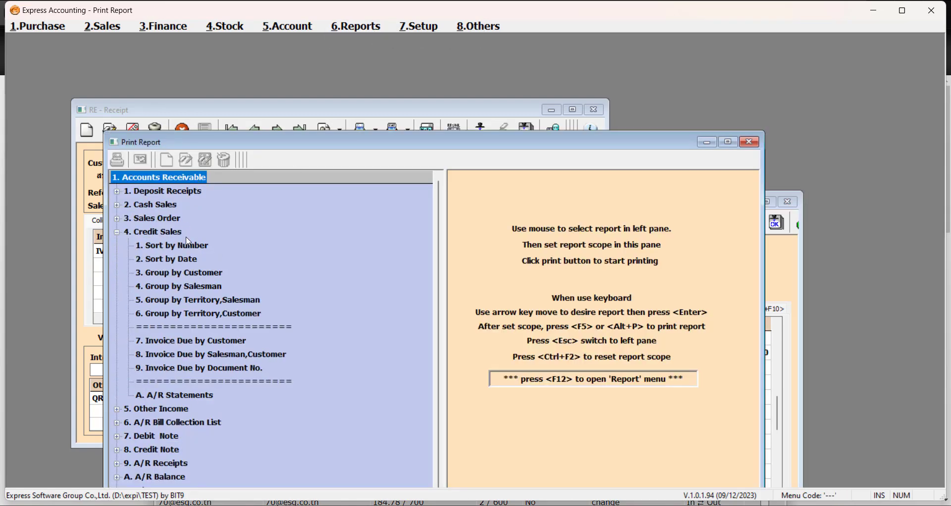
scroll(323, 324, "down", 1)
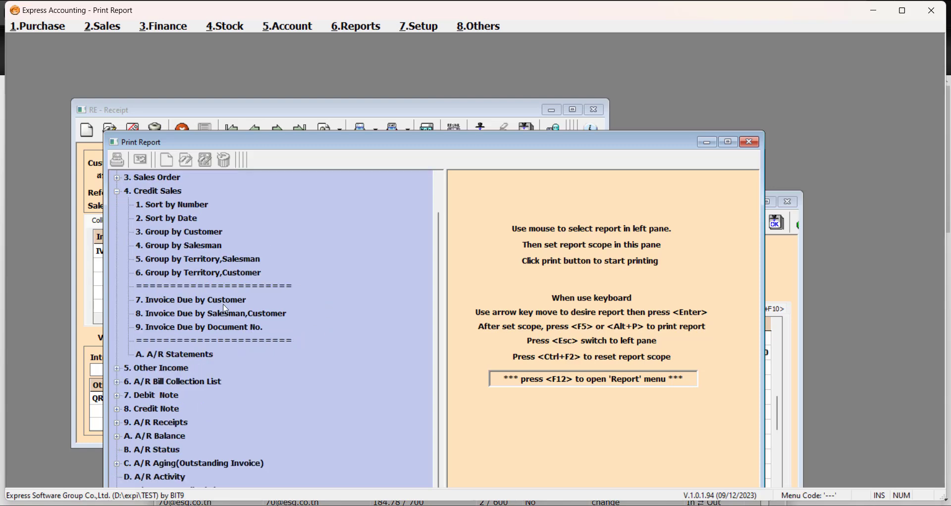